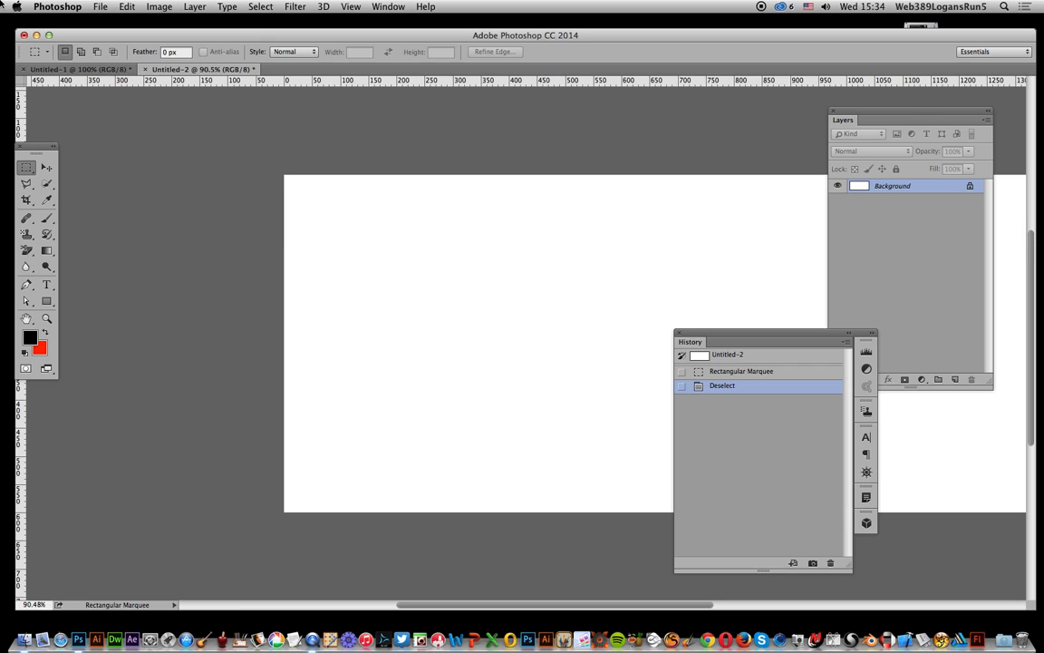
Using the Rectangle tool in Pixels mode, draw thin full-height black vertical stripes from the canvas's left edge to about 165 px
{"action": "left_click_drag", "start_coordinate": [46, 301], "coordinate": [80, 303]}
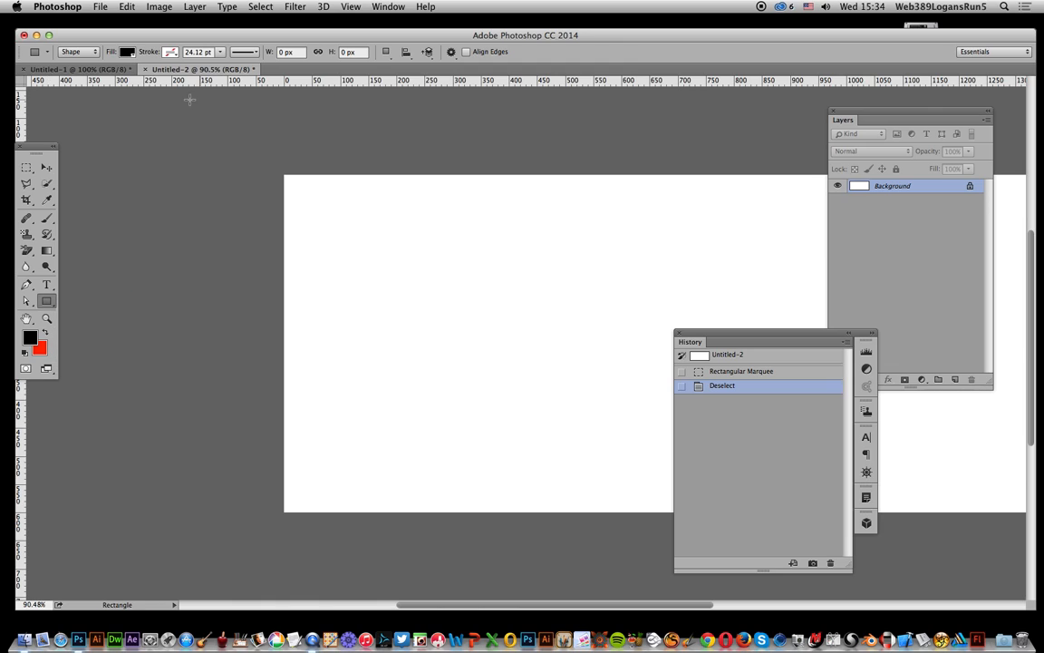
{"action": "left_click", "coordinate": [62, 52]}
{"action": "left_click", "coordinate": [67, 71]}
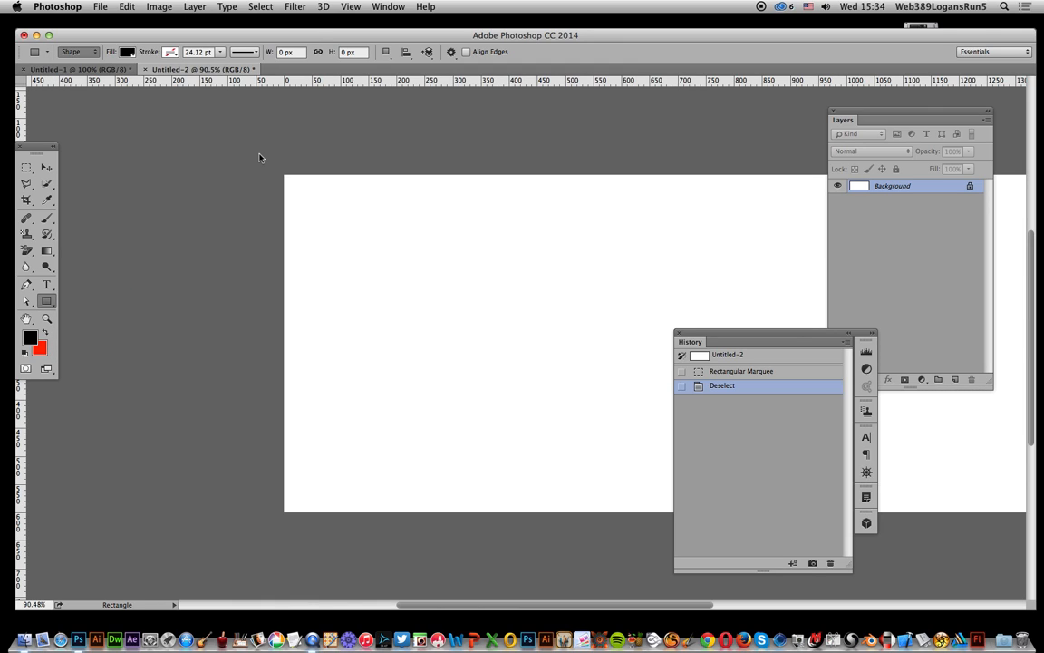
{"action": "left_click_drag", "start_coordinate": [291, 171], "coordinate": [293, 523]}
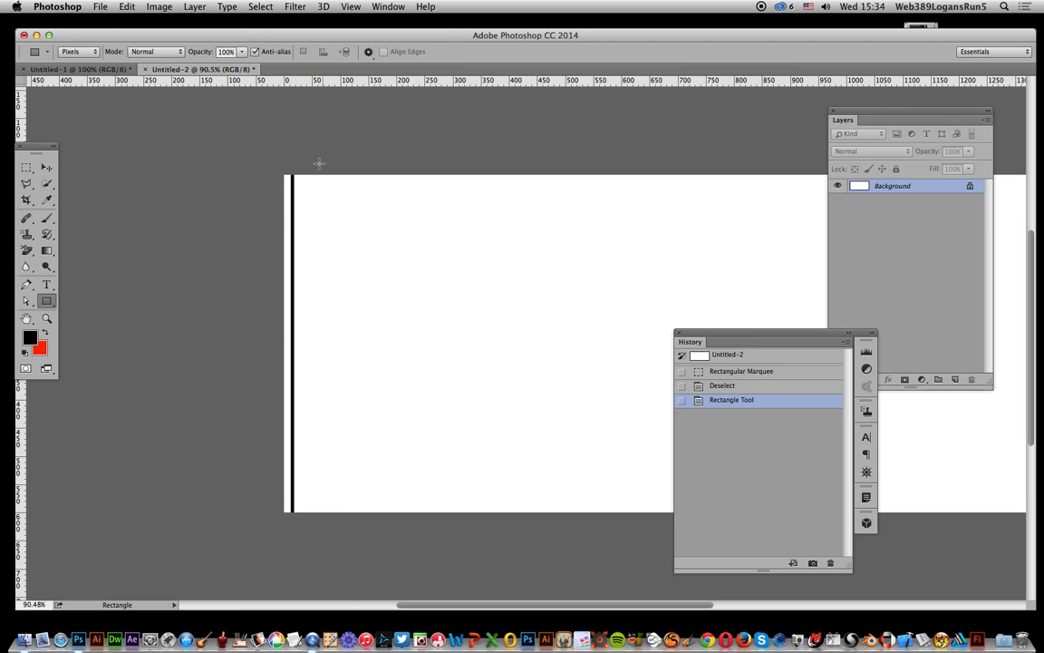
{"action": "left_click_drag", "start_coordinate": [299, 166], "coordinate": [298, 517]}
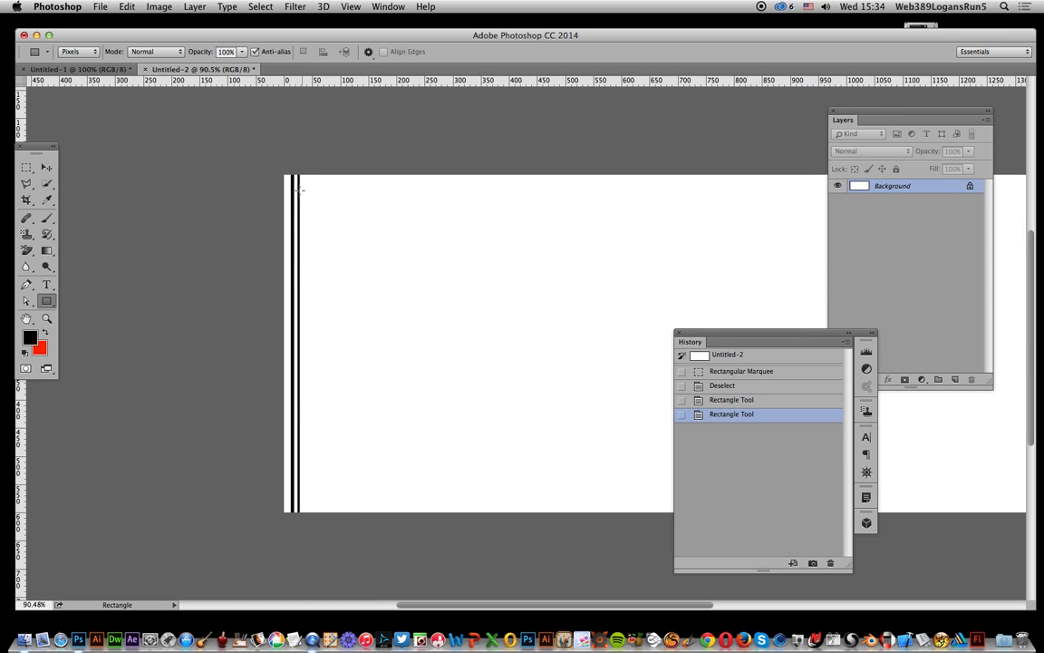
{"action": "left_click_drag", "start_coordinate": [302, 169], "coordinate": [300, 528]}
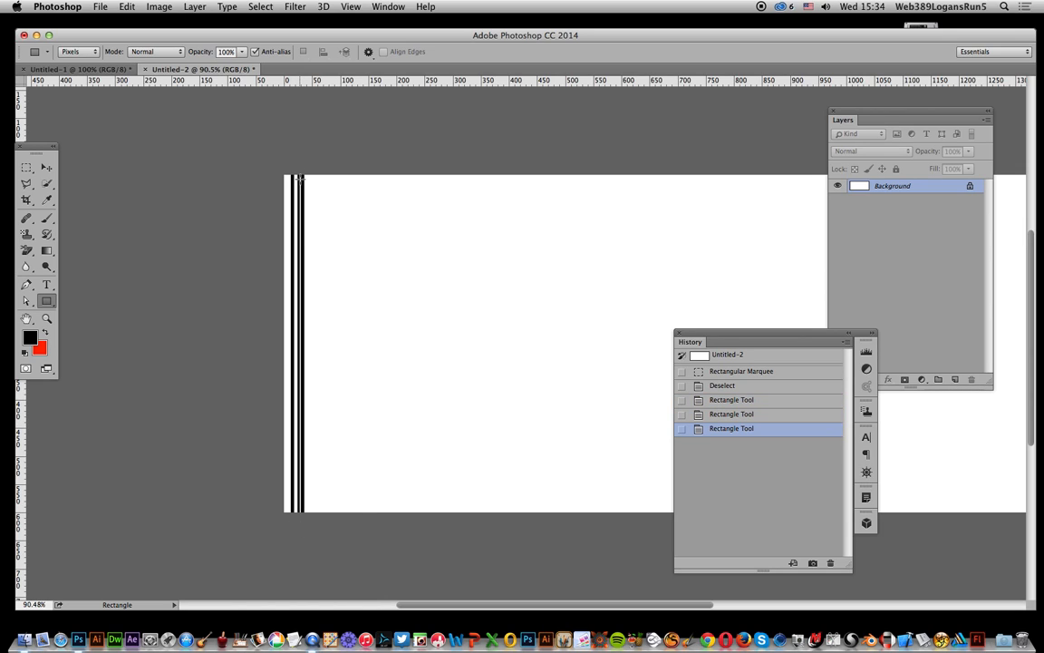
{"action": "left_click_drag", "start_coordinate": [306, 161], "coordinate": [307, 542]}
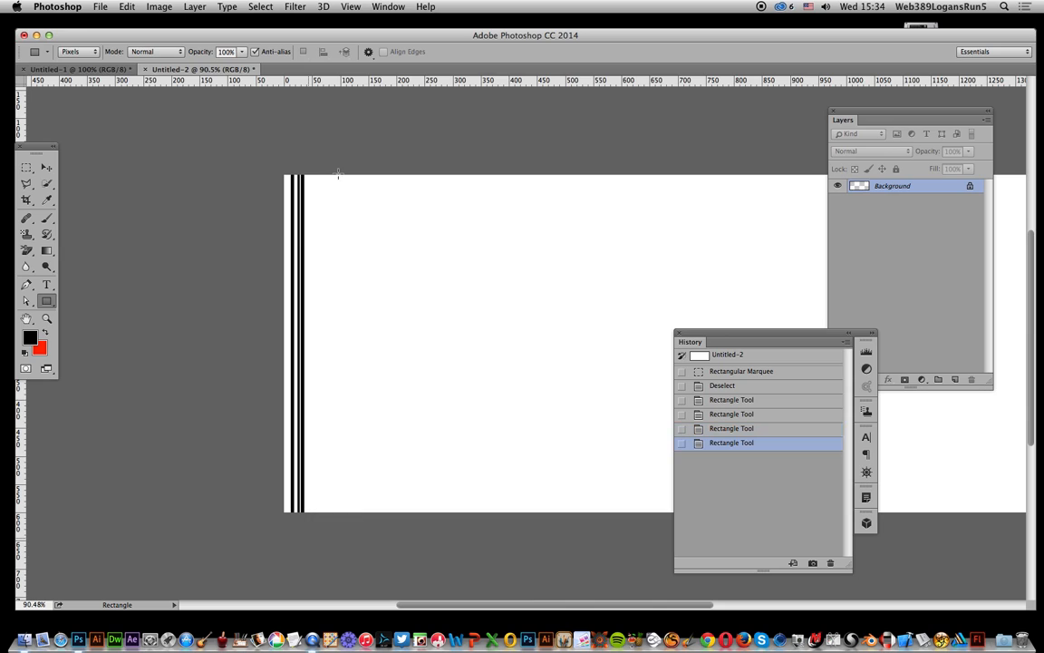
{"action": "left_click_drag", "start_coordinate": [312, 168], "coordinate": [312, 526]}
{"action": "left_click_drag", "start_coordinate": [319, 170], "coordinate": [323, 519]}
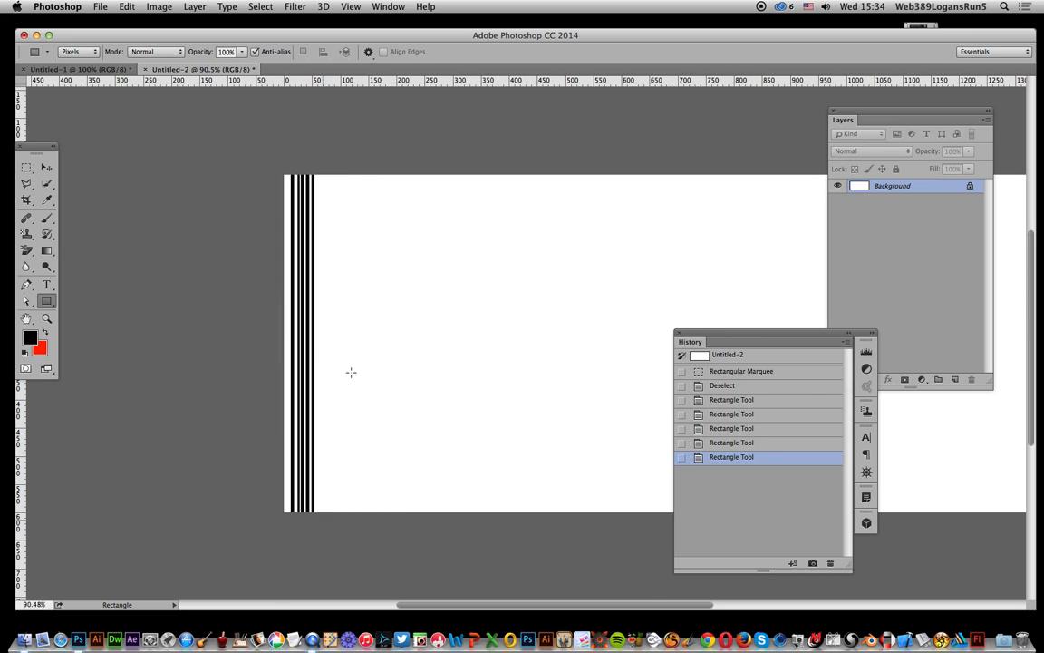
{"action": "left_click_drag", "start_coordinate": [331, 220], "coordinate": [329, 531]}
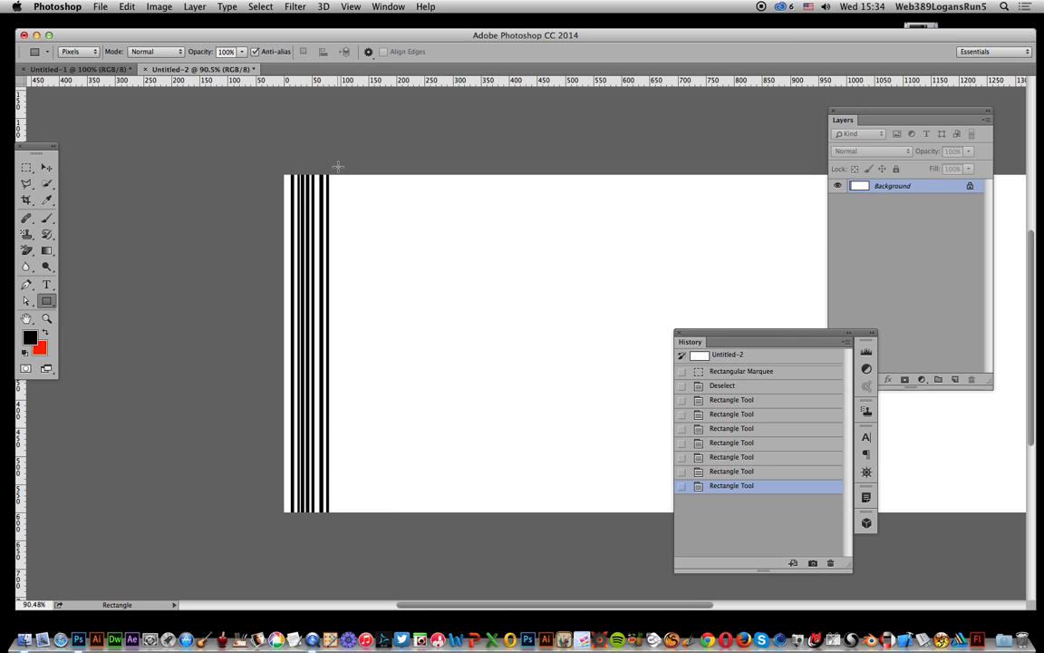
{"action": "left_click_drag", "start_coordinate": [334, 165], "coordinate": [334, 516]}
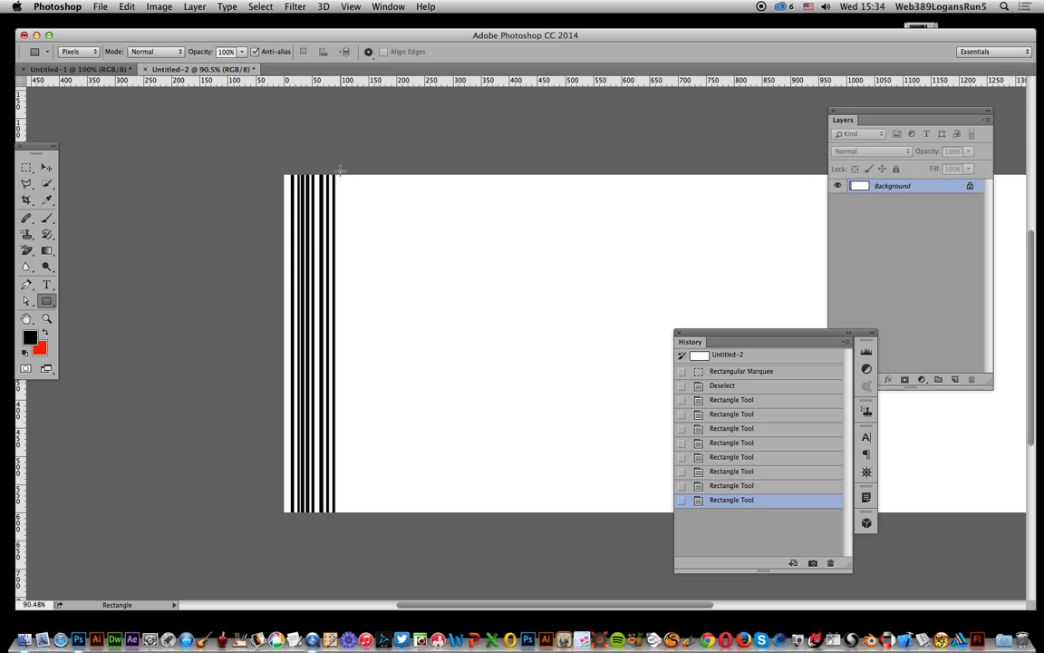
{"action": "left_click_drag", "start_coordinate": [340, 175], "coordinate": [343, 473]}
{"action": "left_click_drag", "start_coordinate": [343, 170], "coordinate": [343, 518]}
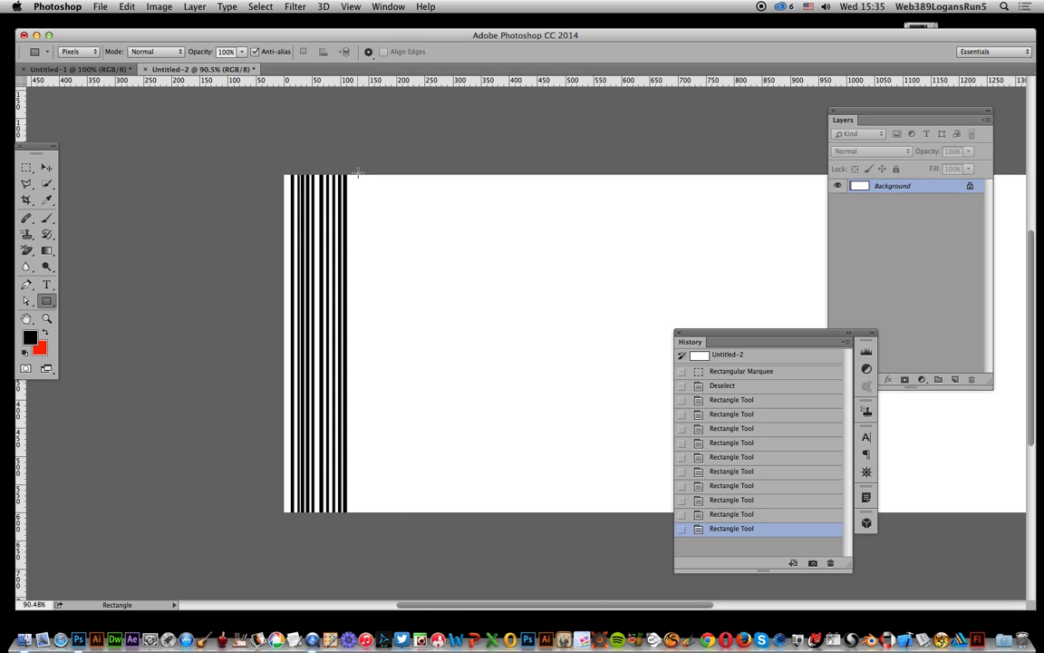
{"action": "left_click_drag", "start_coordinate": [352, 164], "coordinate": [353, 515]}
{"action": "left_click_drag", "start_coordinate": [357, 168], "coordinate": [364, 518]}
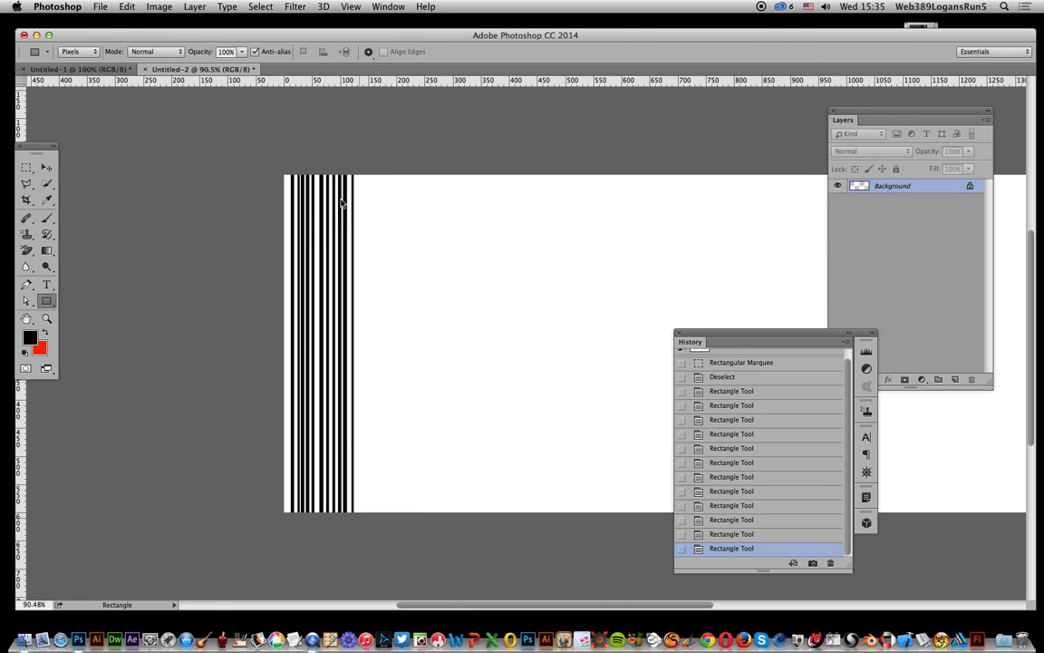
{"action": "left_click_drag", "start_coordinate": [356, 165], "coordinate": [361, 538]}
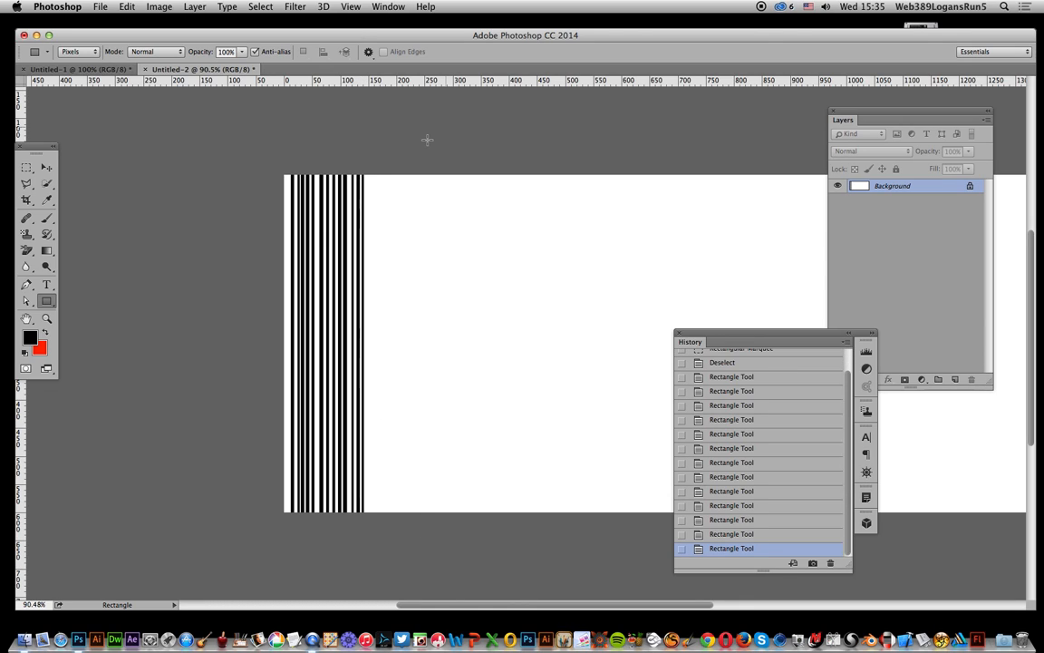
{"action": "left_click_drag", "start_coordinate": [368, 169], "coordinate": [370, 520]}
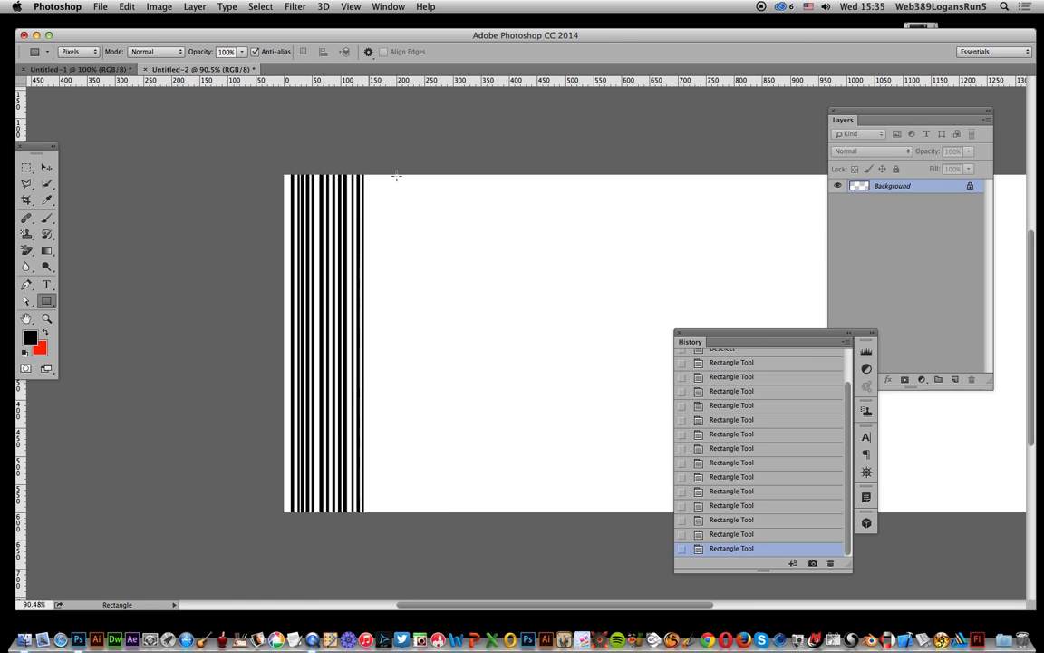
{"action": "left_click_drag", "start_coordinate": [372, 170], "coordinate": [367, 489]}
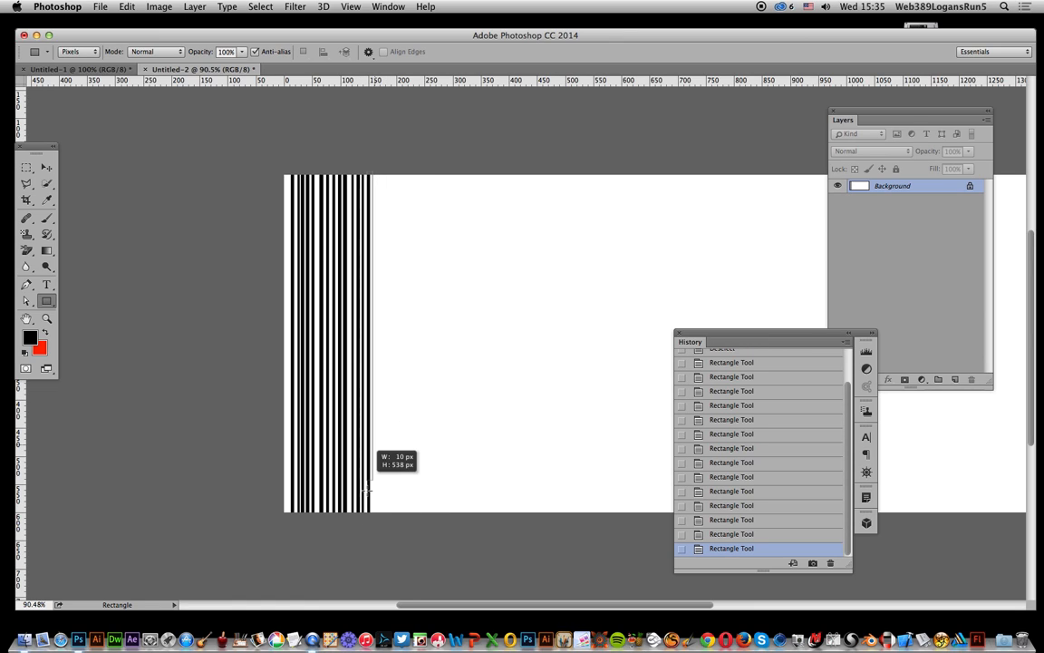
Copy the striped block with a rectangular marquee selection, deselect it, and paste the block as a new layer
{"action": "left_click", "coordinate": [28, 172]}
{"action": "left_click_drag", "start_coordinate": [288, 170], "coordinate": [378, 524]}
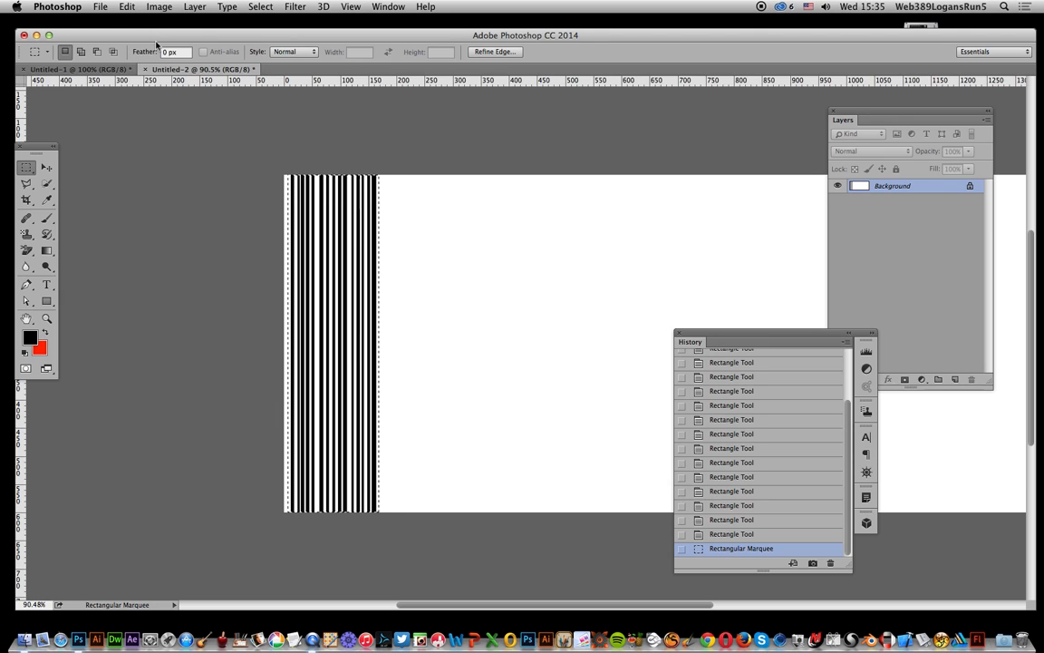
{"action": "left_click", "coordinate": [259, 7]}
{"action": "left_click", "coordinate": [272, 33]}
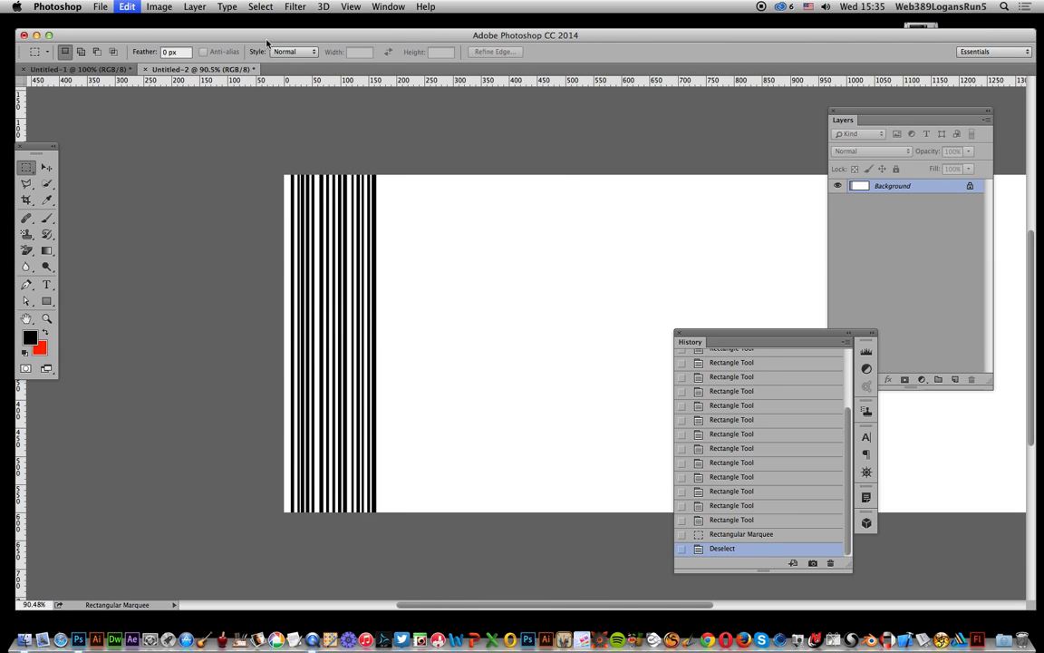
{"action": "key", "text": "super+v"}
Position the pasted block beside the original stripes and duplicate it three times across the canvas, leaving two white gaps
{"action": "left_click", "coordinate": [46, 166]}
{"action": "left_click_drag", "start_coordinate": [543, 236], "coordinate": [605, 259]}
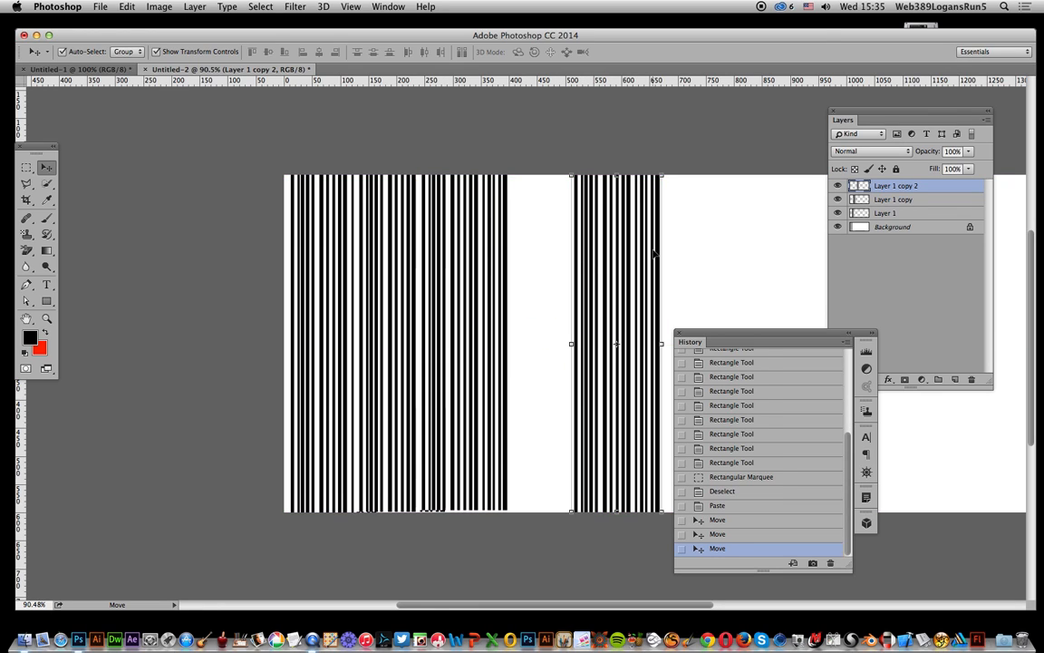
{"action": "left_click_drag", "start_coordinate": [735, 341], "coordinate": [83, 319]}
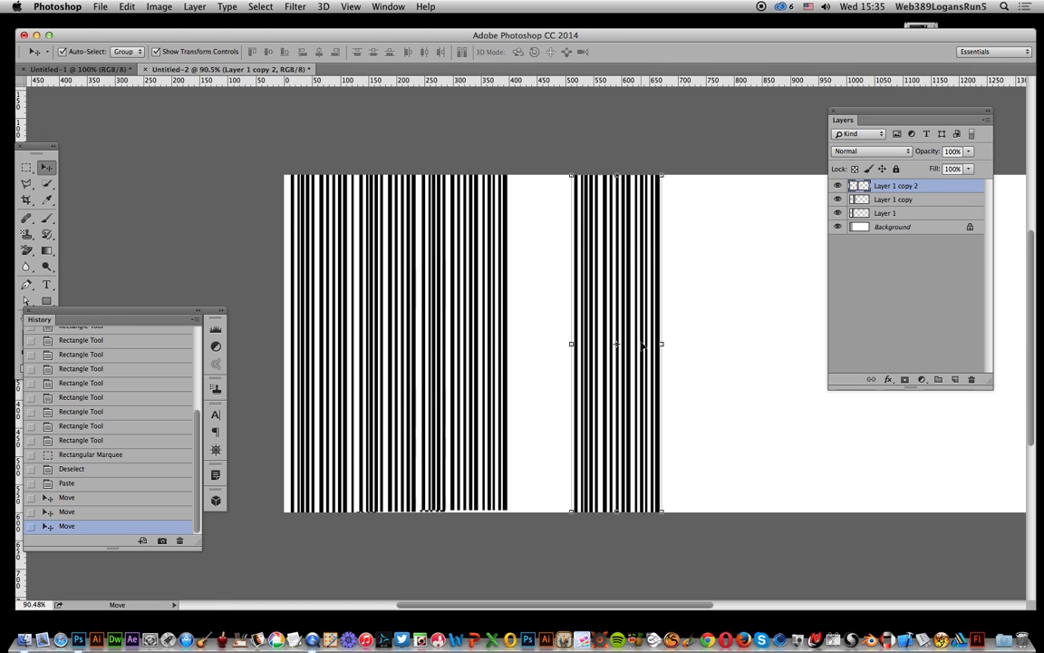
{"action": "left_click_drag", "start_coordinate": [613, 322], "coordinate": [742, 322]}
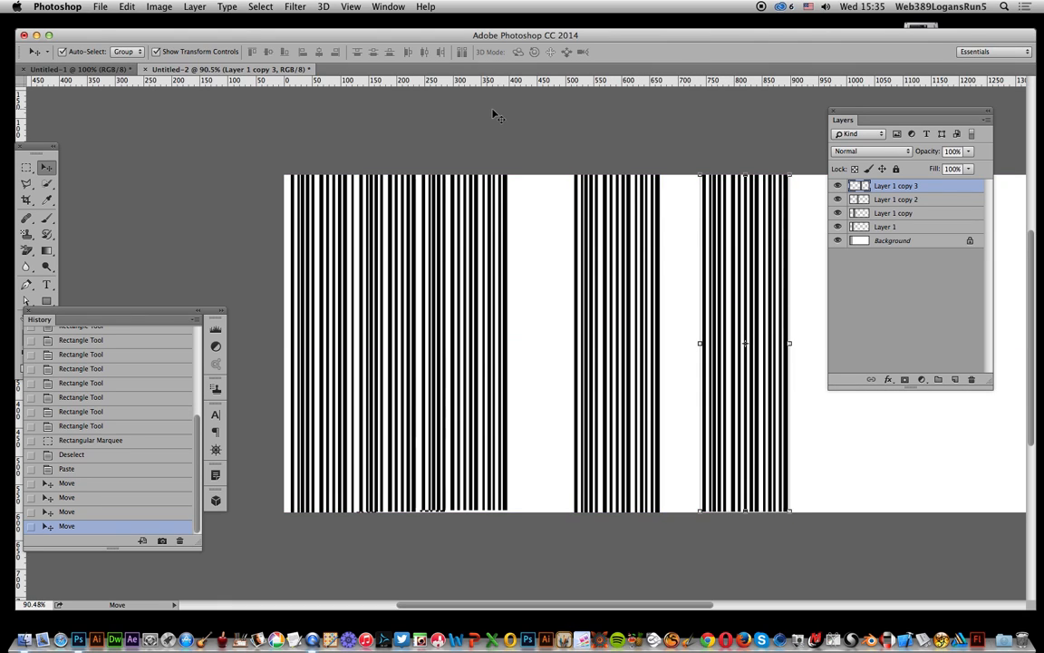
Align the four stripe layers by their vertical centers with a small downward nudge to span the canvas height, and flatten the image
{"action": "left_click_drag", "start_coordinate": [265, 136], "coordinate": [816, 571]}
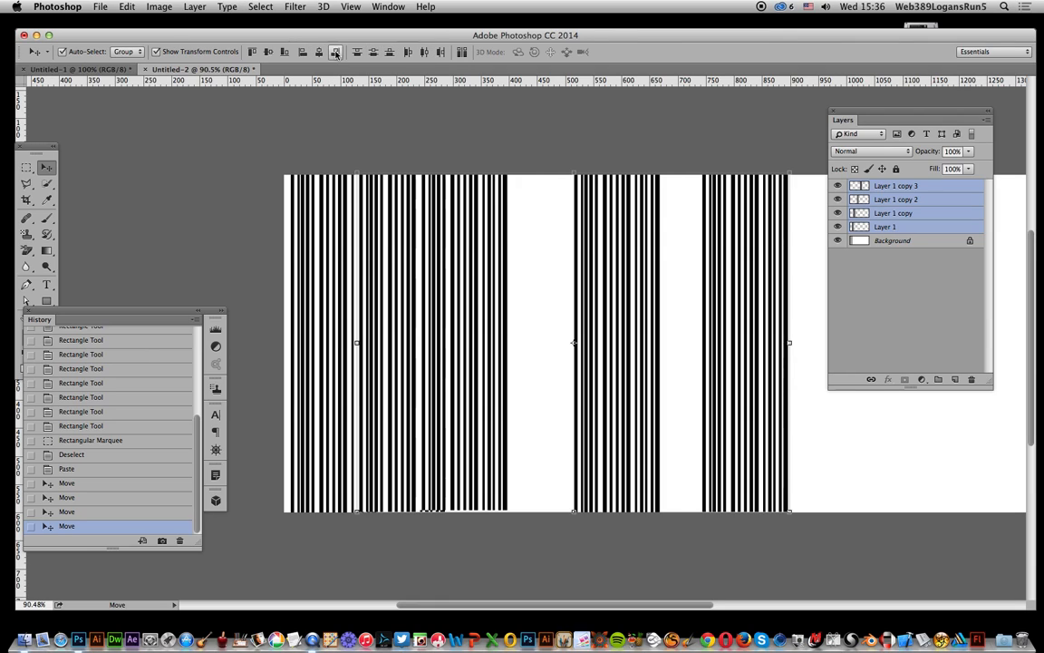
{"action": "left_click", "coordinate": [269, 53]}
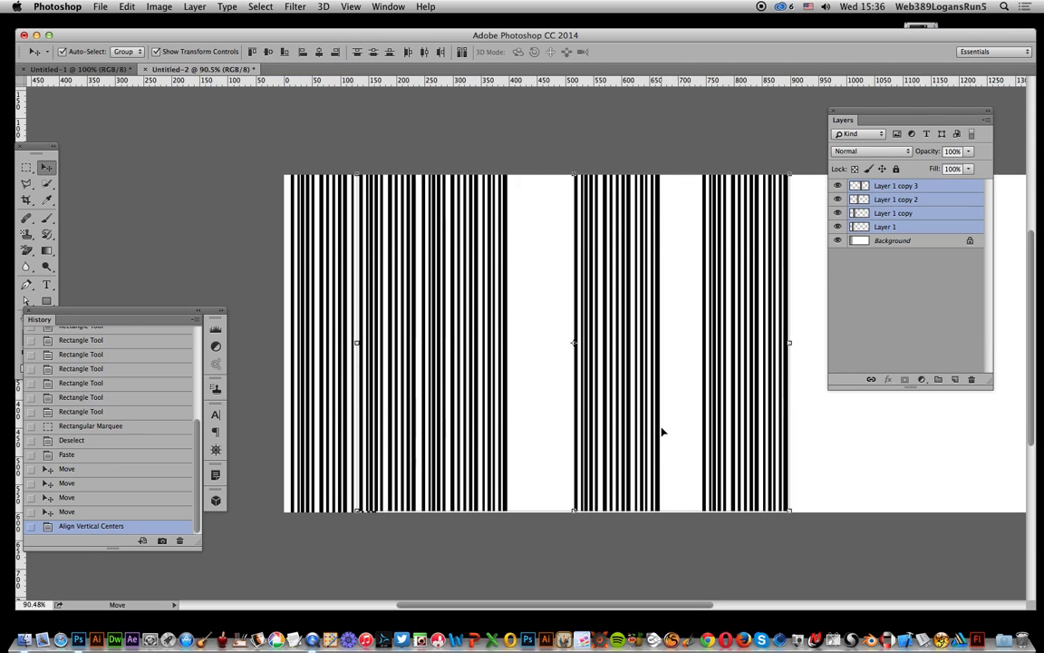
{"action": "key", "text": "Down"}
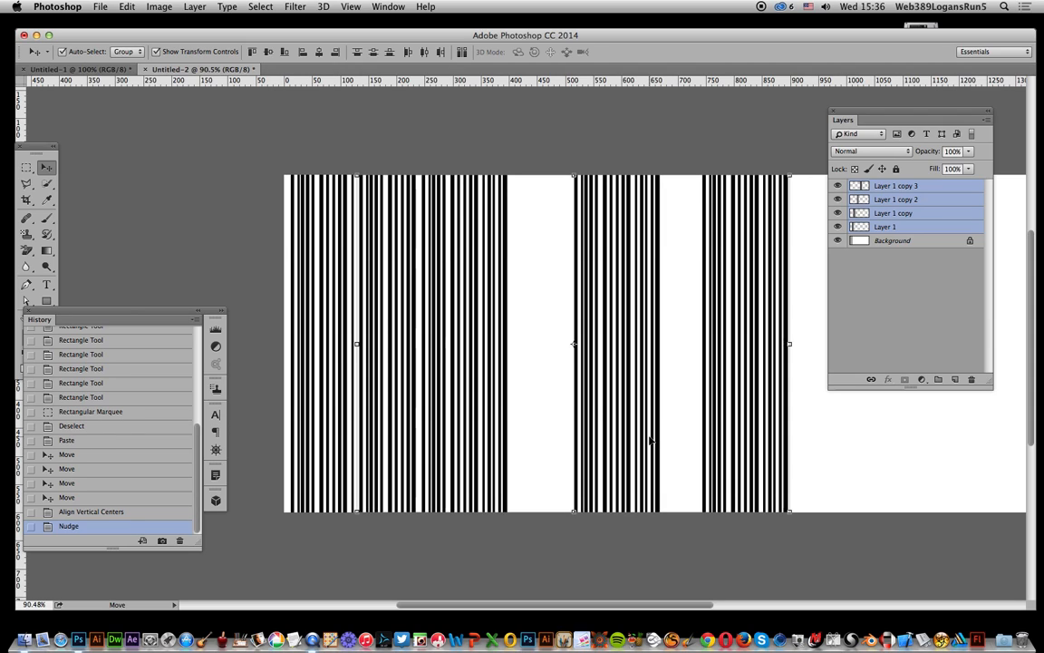
{"action": "key", "text": "super+t"}
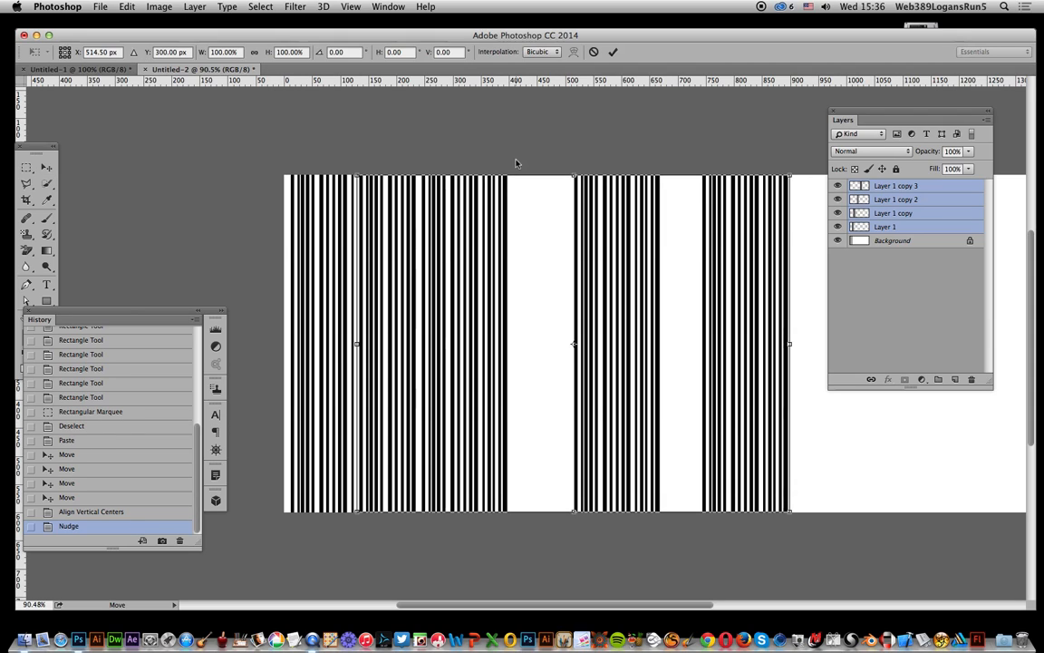
{"action": "key", "text": "Return"}
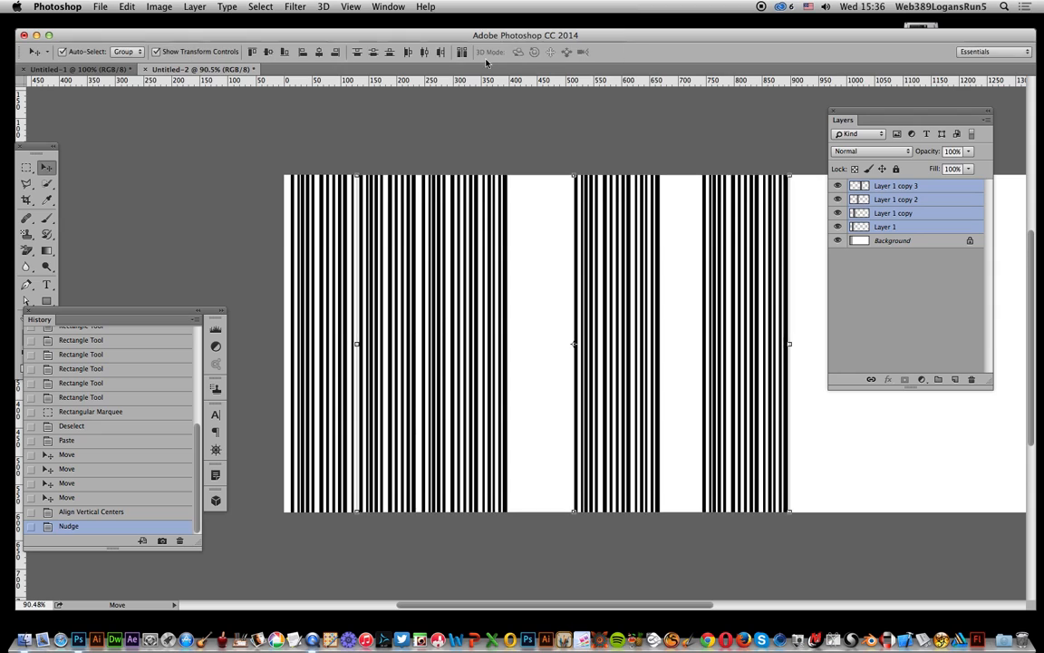
{"action": "left_click", "coordinate": [193, 7]}
{"action": "left_click", "coordinate": [235, 447]}
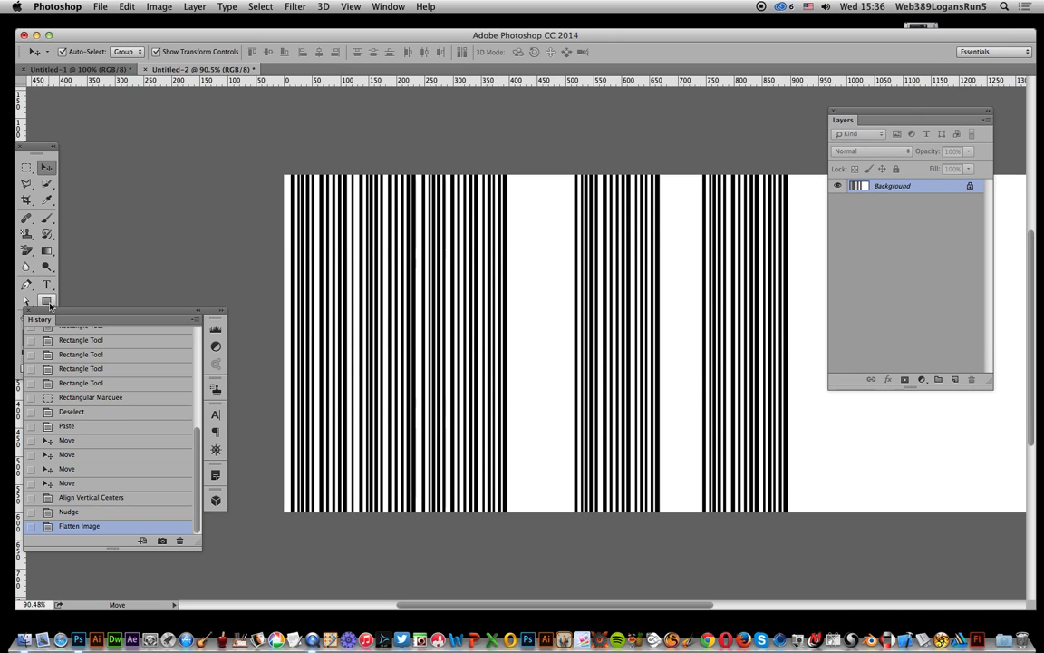
Fill the first white gap, from about 400 to 510 px, with full-height black vertical stripes of varying widths
{"action": "left_click", "coordinate": [49, 303]}
{"action": "mouse_move", "coordinate": [508, 167]}
{"action": "left_mouse_down"}
{"action": "mouse_move", "coordinate": [542, 375]}
{"action": "mouse_move", "coordinate": [512, 517]}
{"action": "left_mouse_up"}
{"action": "left_click_drag", "start_coordinate": [516, 166], "coordinate": [522, 526]}
{"action": "left_click_drag", "start_coordinate": [520, 166], "coordinate": [525, 519]}
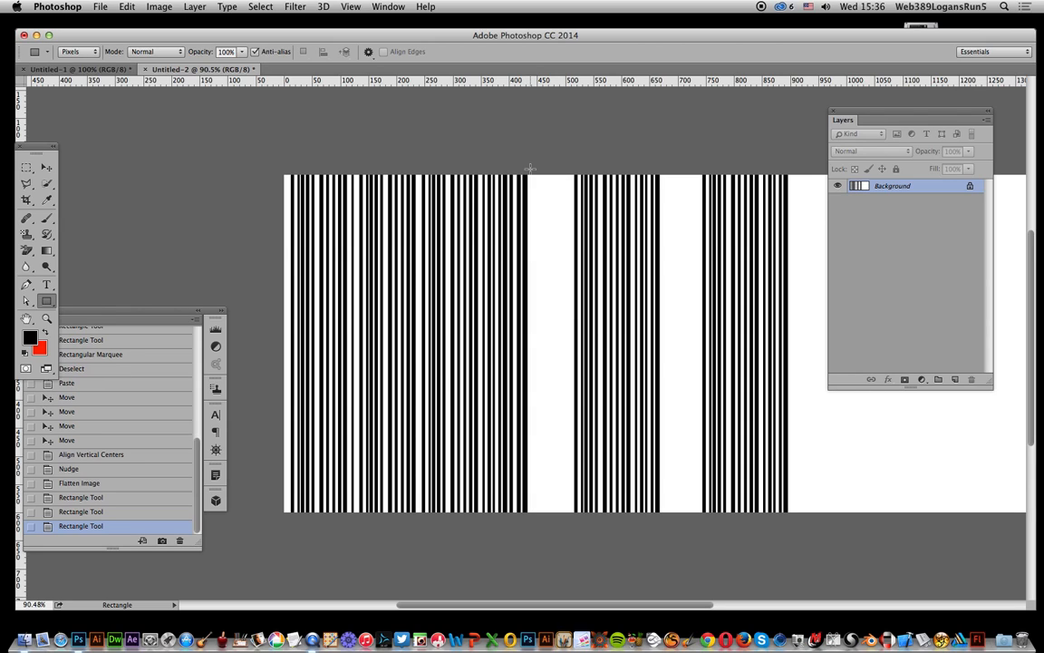
{"action": "left_click_drag", "start_coordinate": [533, 173], "coordinate": [534, 521]}
{"action": "left_click_drag", "start_coordinate": [485, 173], "coordinate": [486, 520]}
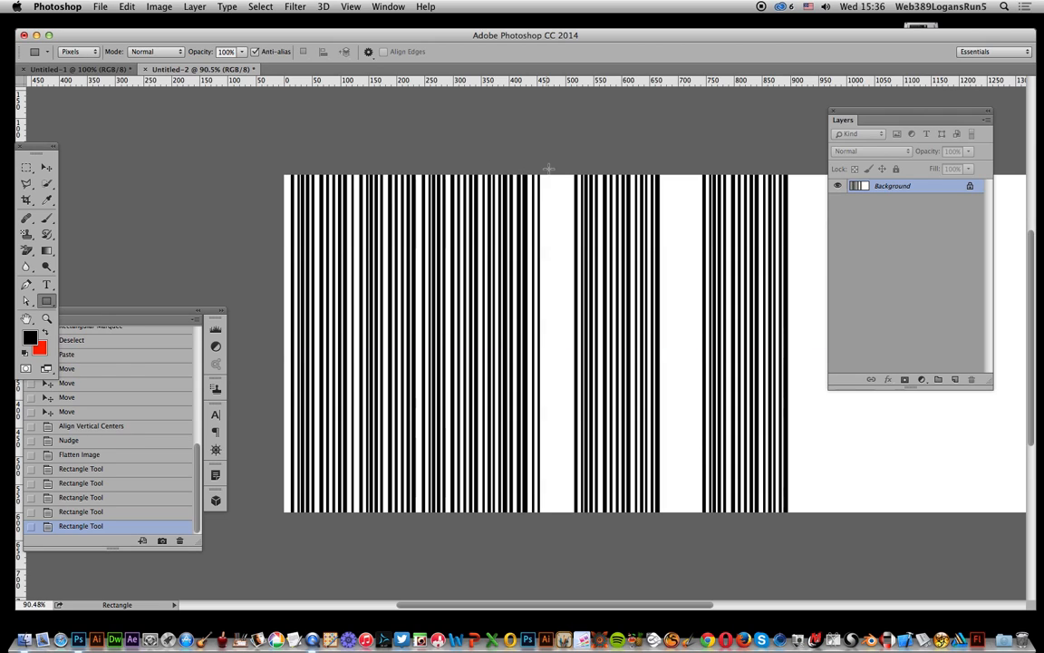
{"action": "left_click_drag", "start_coordinate": [544, 171], "coordinate": [545, 519]}
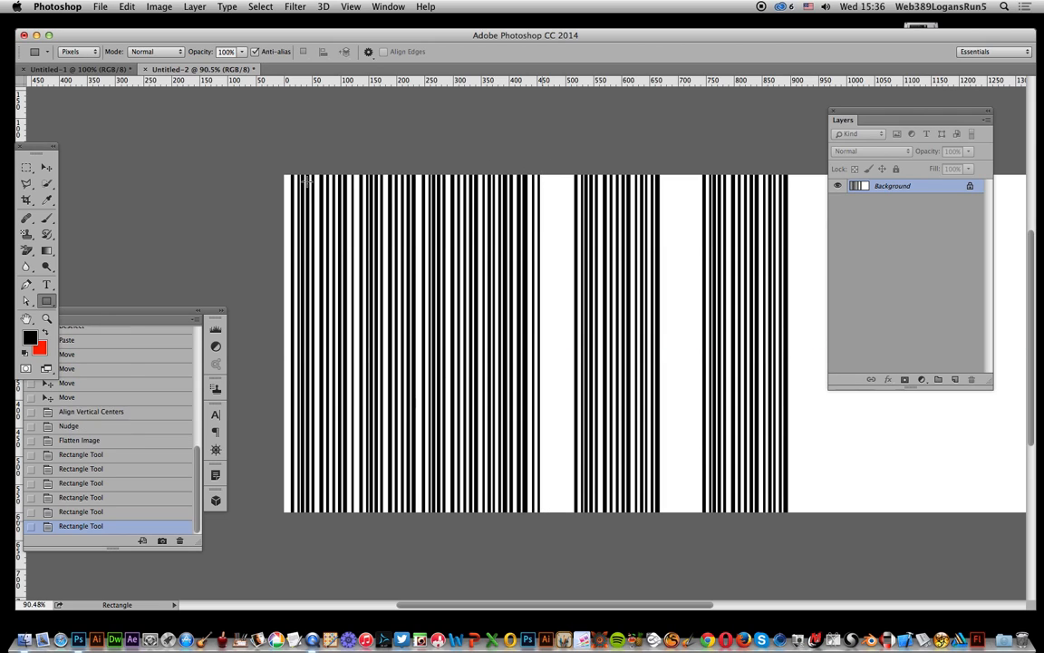
{"action": "left_click_drag", "start_coordinate": [355, 185], "coordinate": [356, 519]}
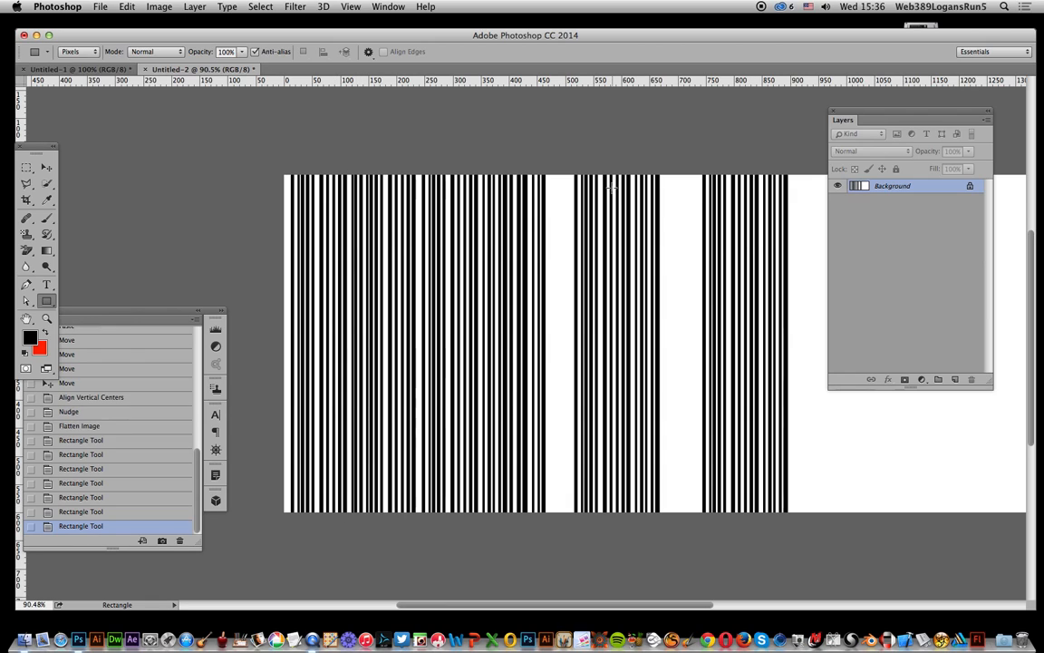
{"action": "left_click_drag", "start_coordinate": [549, 170], "coordinate": [549, 543]}
{"action": "left_click_drag", "start_coordinate": [550, 165], "coordinate": [555, 519]}
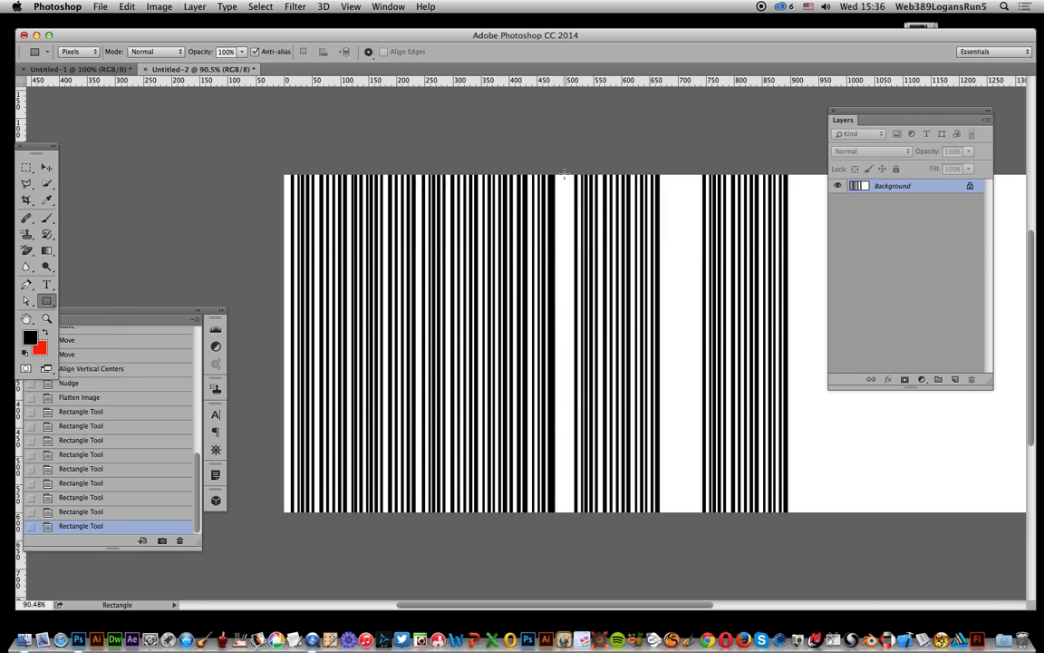
{"action": "left_click_drag", "start_coordinate": [560, 171], "coordinate": [563, 515]}
{"action": "left_click_drag", "start_coordinate": [567, 166], "coordinate": [568, 513]}
Fill the second white gap, from about 670 to 740 px, with full-height black vertical stripes of varying widths
{"action": "left_click_drag", "start_coordinate": [662, 179], "coordinate": [662, 522]}
{"action": "left_click_drag", "start_coordinate": [668, 172], "coordinate": [669, 515]}
{"action": "left_click_drag", "start_coordinate": [673, 172], "coordinate": [674, 520]}
{"action": "left_click_drag", "start_coordinate": [682, 172], "coordinate": [686, 541]}
{"action": "left_click_drag", "start_coordinate": [692, 174], "coordinate": [703, 500]}
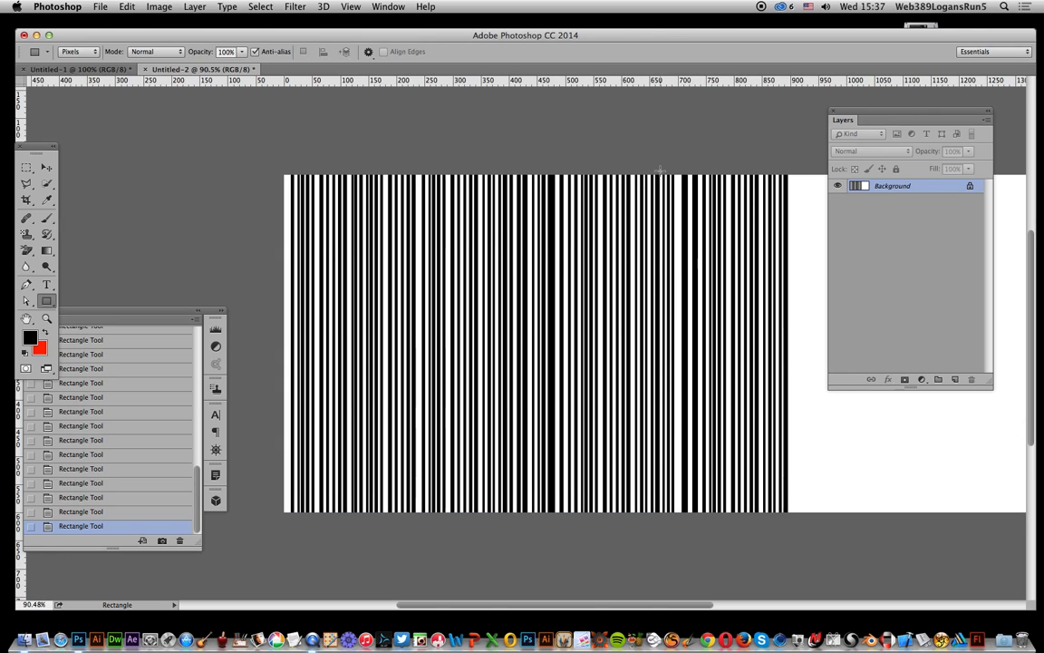
{"action": "left_click_drag", "start_coordinate": [672, 173], "coordinate": [681, 528]}
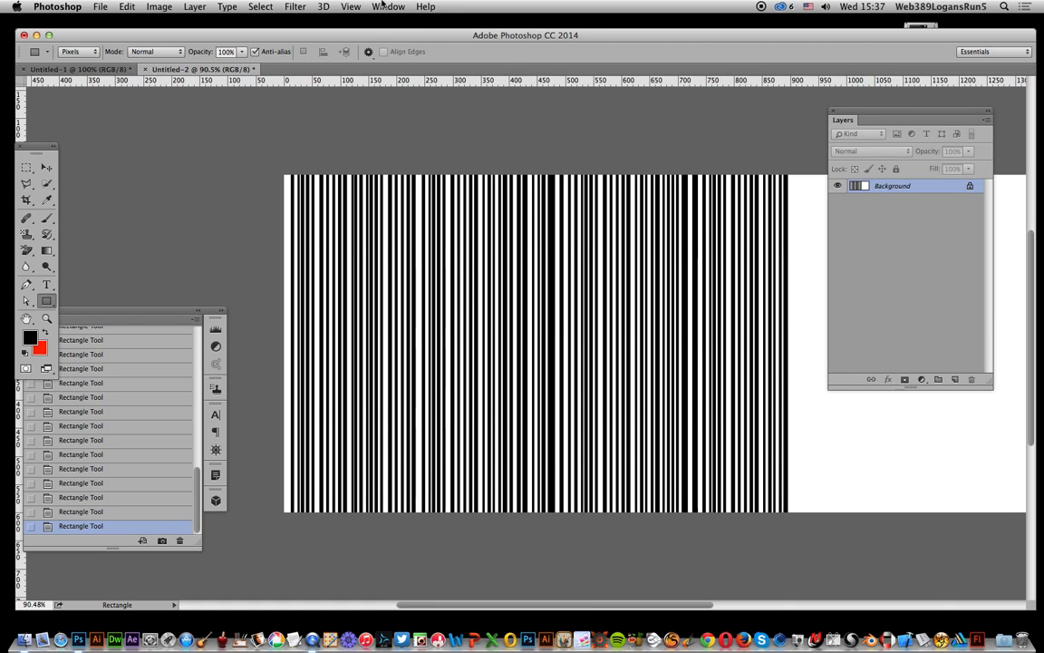
Select the whole striped area of the canvas with the Rectangular Marquee, excluding the remaining white part
{"action": "left_click", "coordinate": [387, 7]}
{"action": "left_click", "coordinate": [398, 284]}
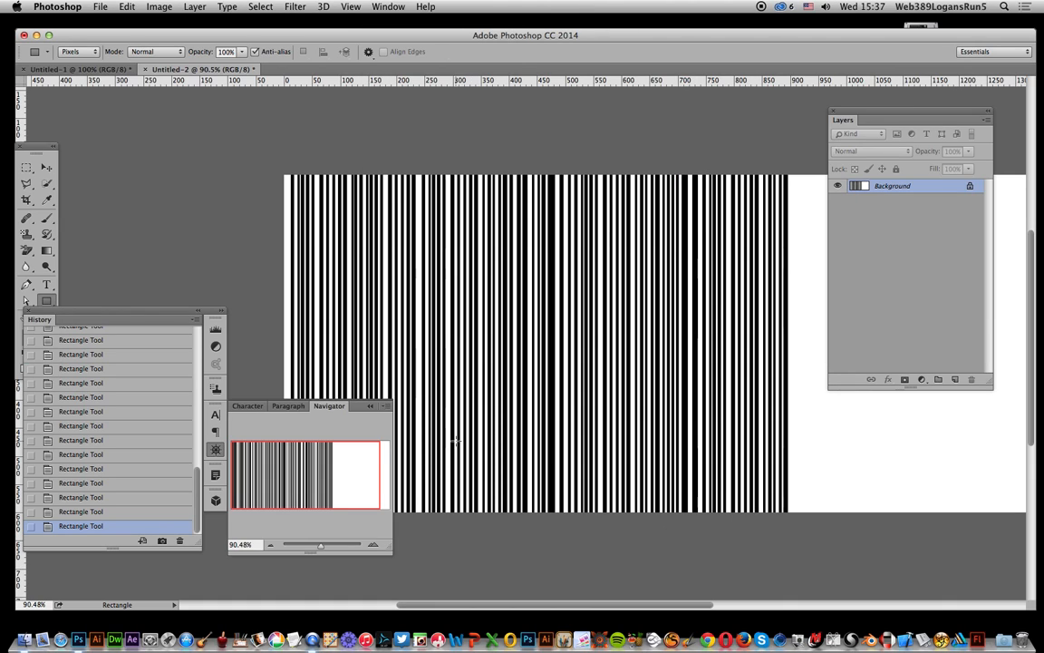
{"action": "left_click_drag", "start_coordinate": [322, 547], "coordinate": [317, 546]}
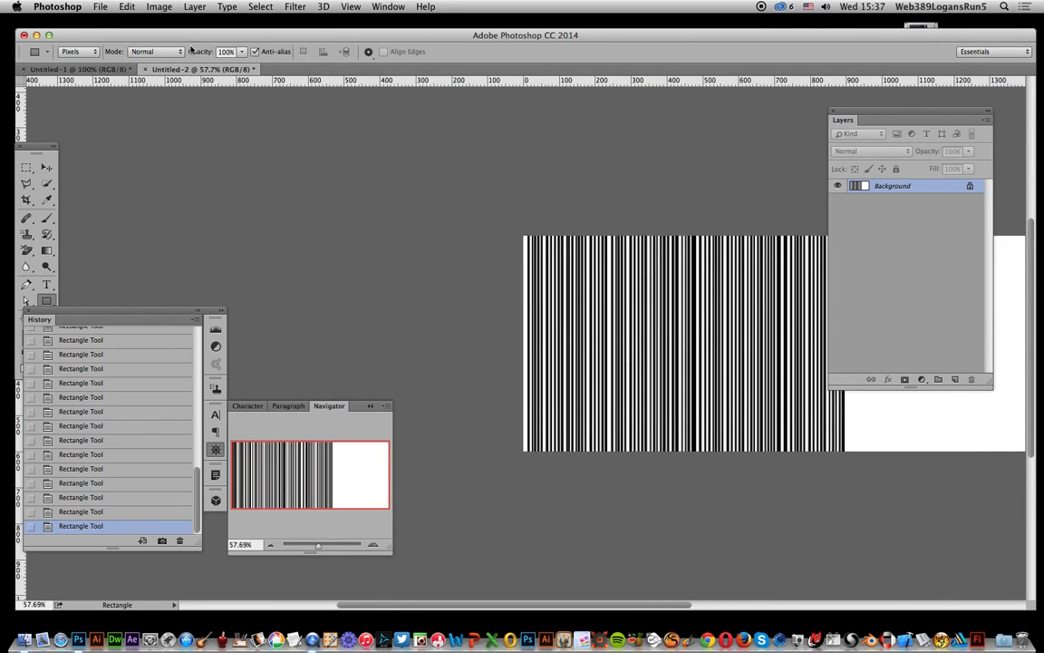
{"action": "left_click", "coordinate": [27, 168]}
{"action": "left_click_drag", "start_coordinate": [519, 224], "coordinate": [841, 466]}
{"action": "left_click_drag", "start_coordinate": [843, 466], "coordinate": [845, 462]}
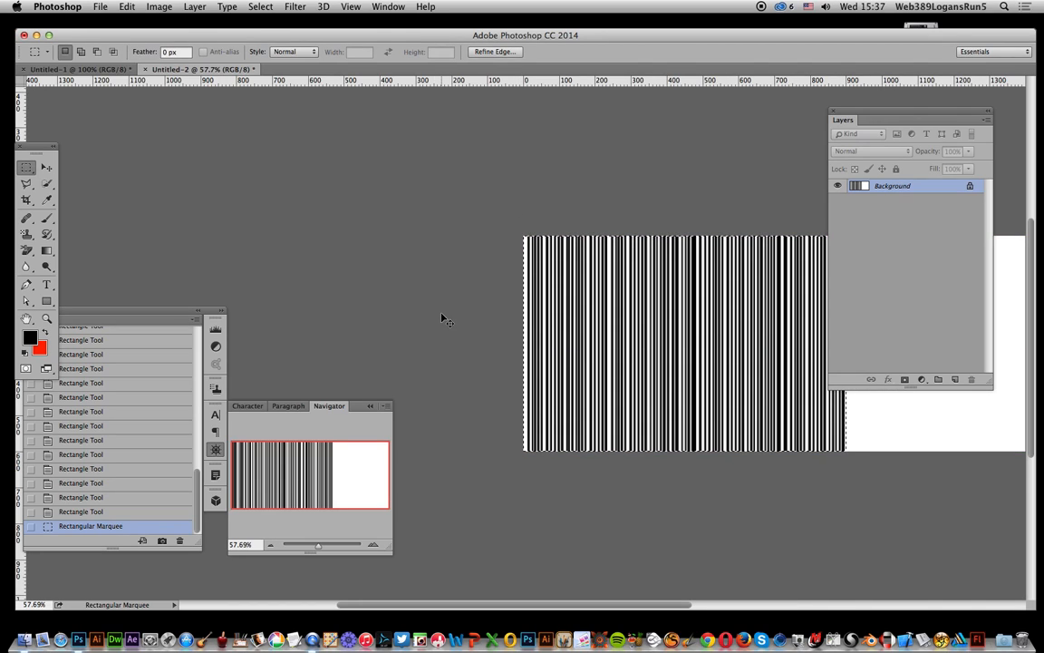
Copy the selected stripes to a new layer and move that layer right, starting at about 620 px, over the white area
{"action": "key", "text": "ctrl+c"}
{"action": "key", "text": "ctrl+v"}
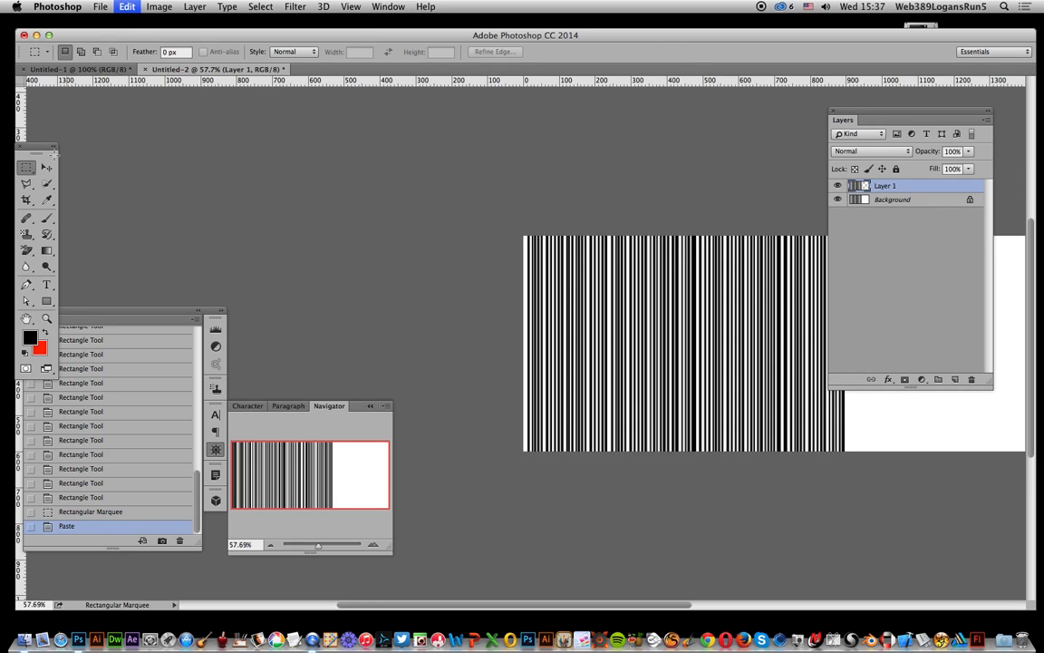
{"action": "key", "text": "v"}
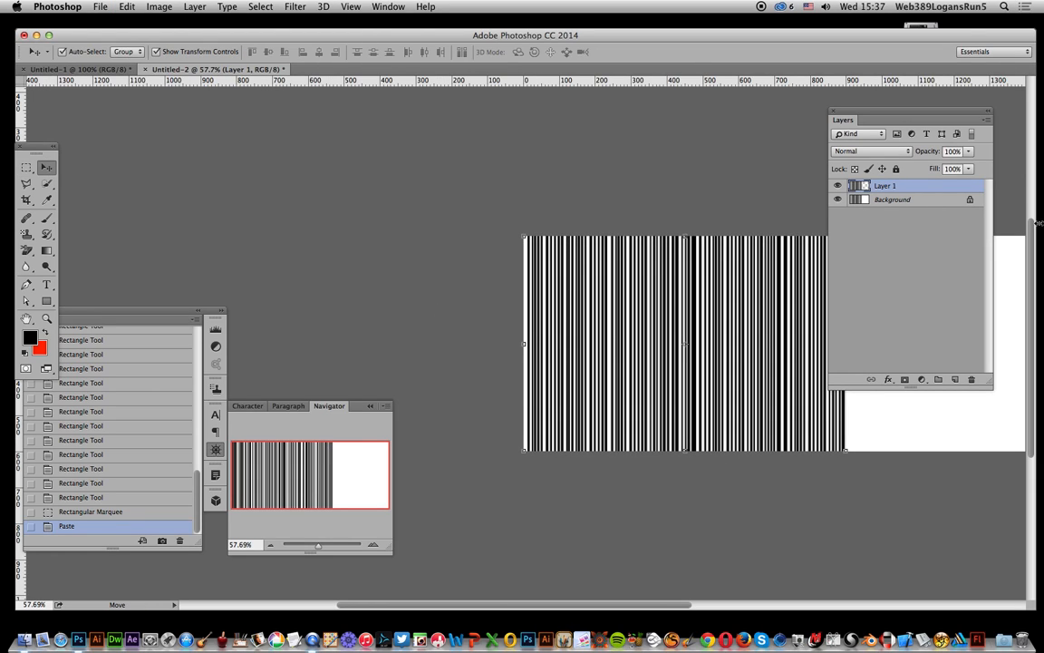
{"action": "left_click_drag", "start_coordinate": [595, 303], "coordinate": [825, 309]}
Narrow the pasted stripe layer to 73.78% width and duplicate it rightward to cover the remaining white area
{"action": "left_click_drag", "start_coordinate": [521, 605], "coordinate": [625, 605]}
{"action": "left_click_drag", "start_coordinate": [785, 346], "coordinate": [702, 336]}
{"action": "left_click_drag", "start_coordinate": [640, 275], "coordinate": [640, 274]}
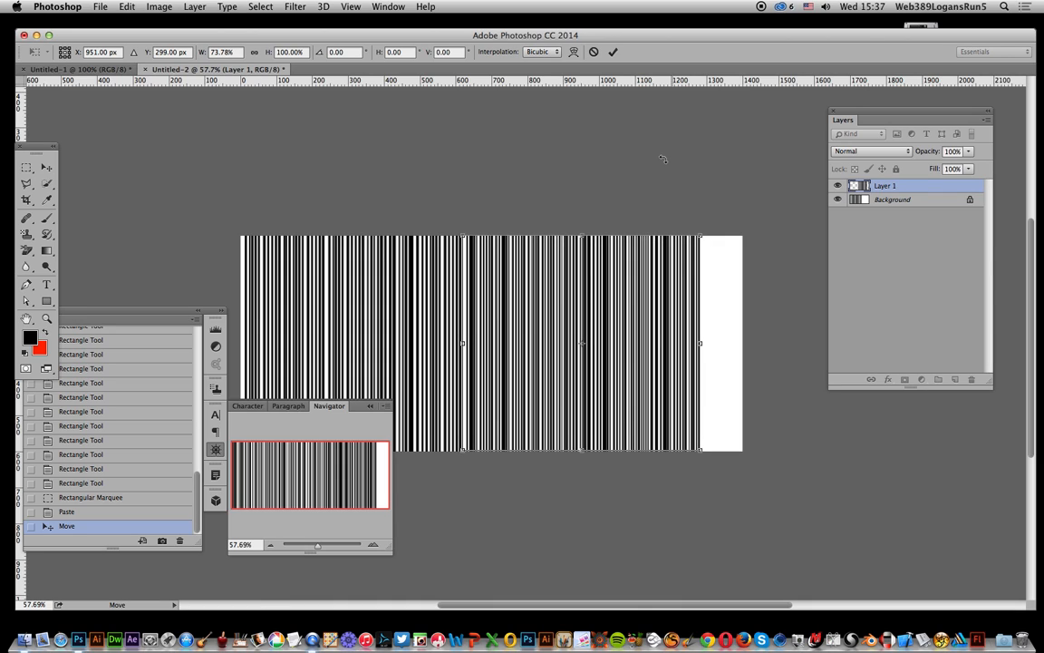
{"action": "left_click", "coordinate": [614, 53]}
{"action": "left_click_drag", "start_coordinate": [464, 254], "coordinate": [709, 272]}
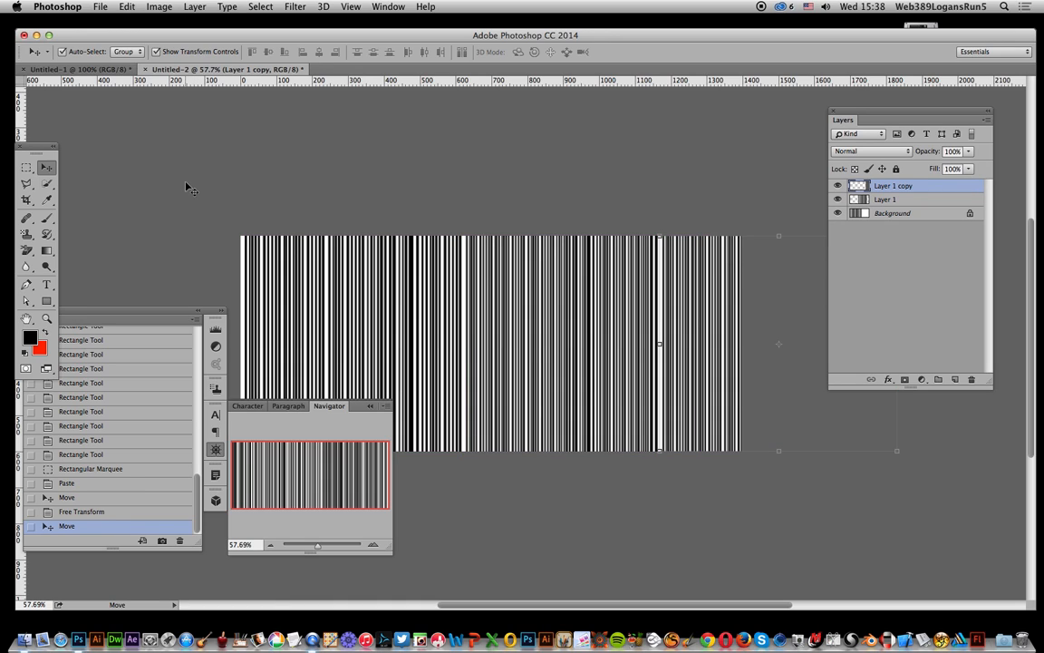
Align the two narrowed stripe layers by their vertical centers and flatten the image
{"action": "left_click_drag", "start_coordinate": [196, 179], "coordinate": [765, 497]}
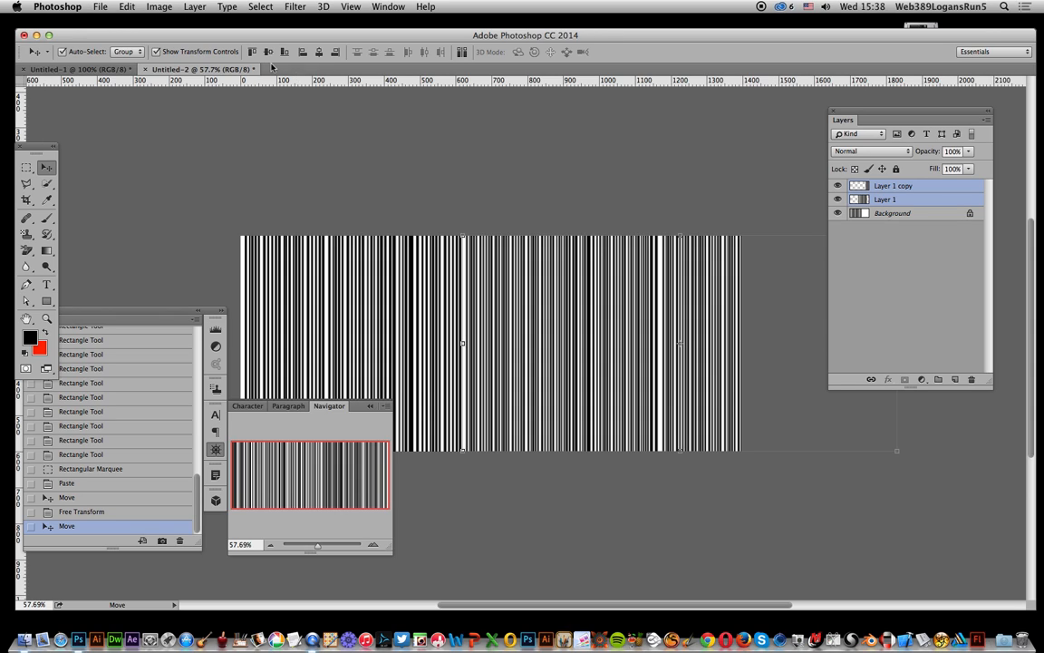
{"action": "left_click", "coordinate": [268, 52]}
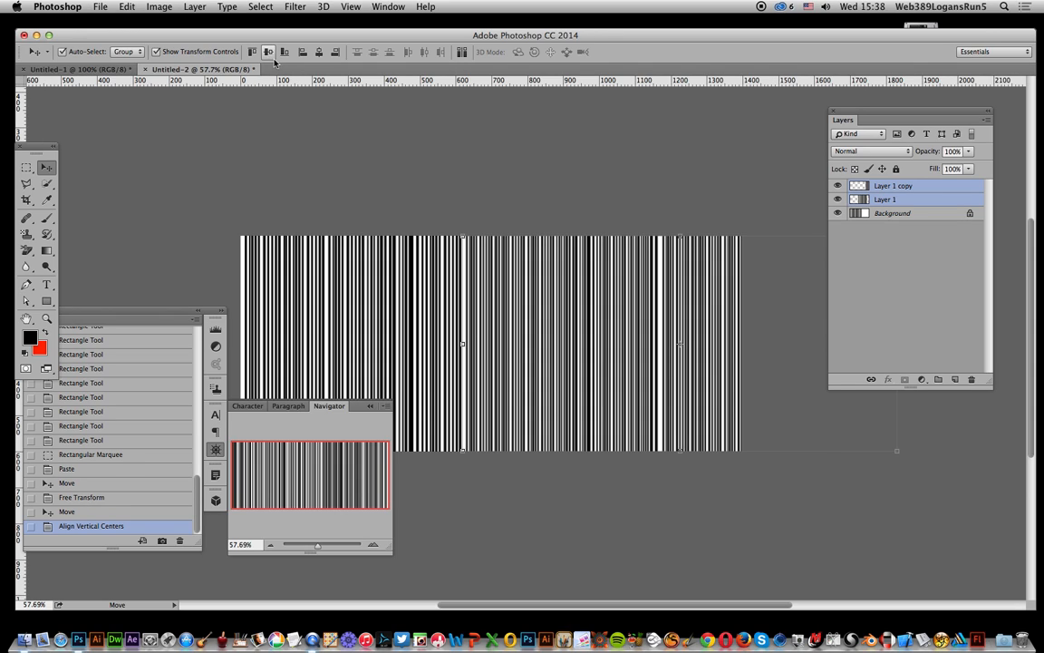
{"action": "left_click", "coordinate": [195, 7]}
{"action": "left_click", "coordinate": [286, 447]}
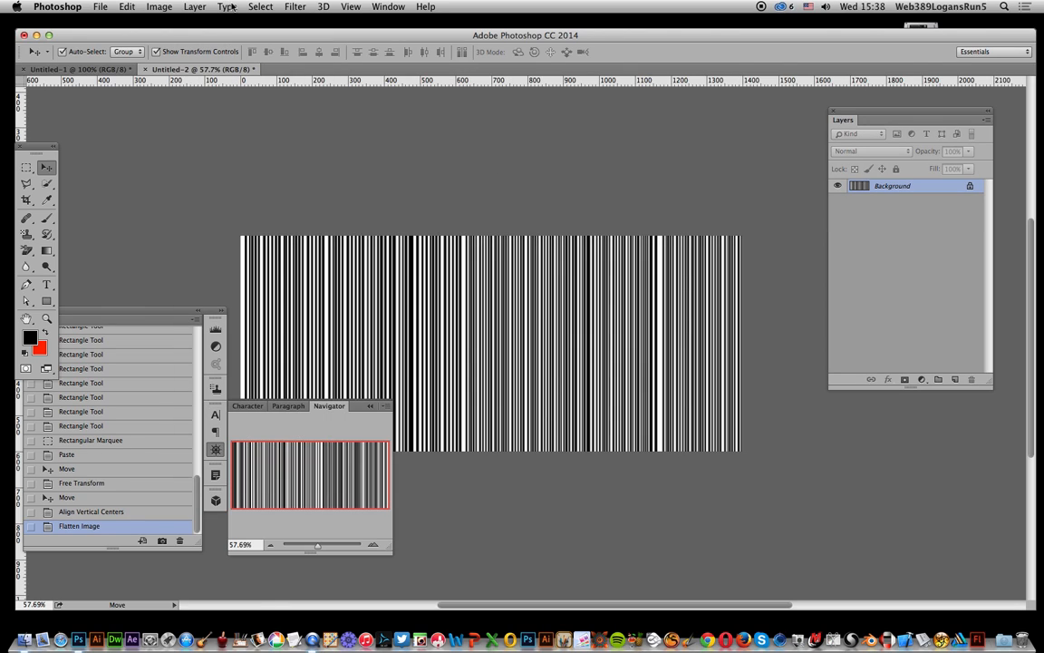
Check the image's pixel dimensions without changing them
{"action": "left_click", "coordinate": [159, 7]}
{"action": "left_click", "coordinate": [170, 99]}
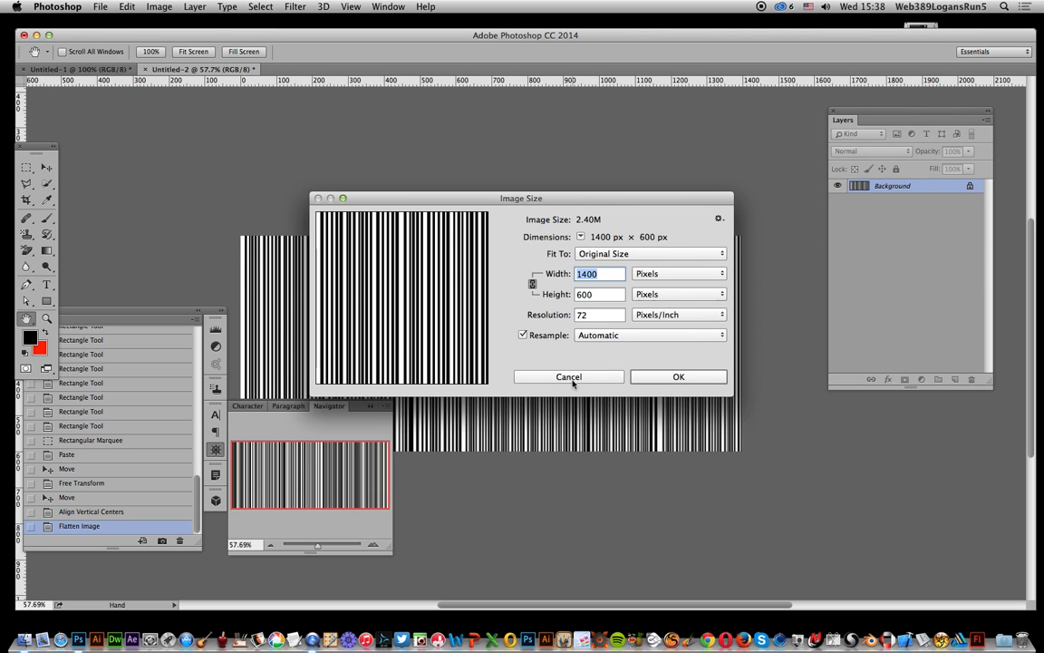
{"action": "left_click", "coordinate": [569, 376]}
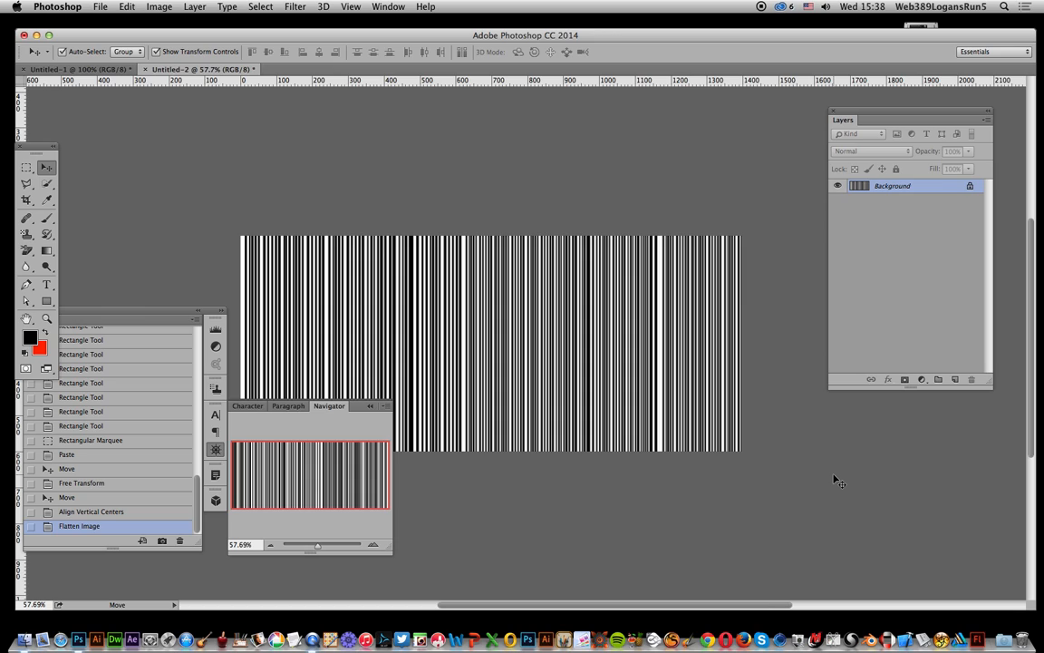
Activate the Crop tool and set the background color to white (ffffff)
{"action": "left_click", "coordinate": [28, 200]}
{"action": "left_click", "coordinate": [41, 349]}
{"action": "left_click", "coordinate": [390, 121]}
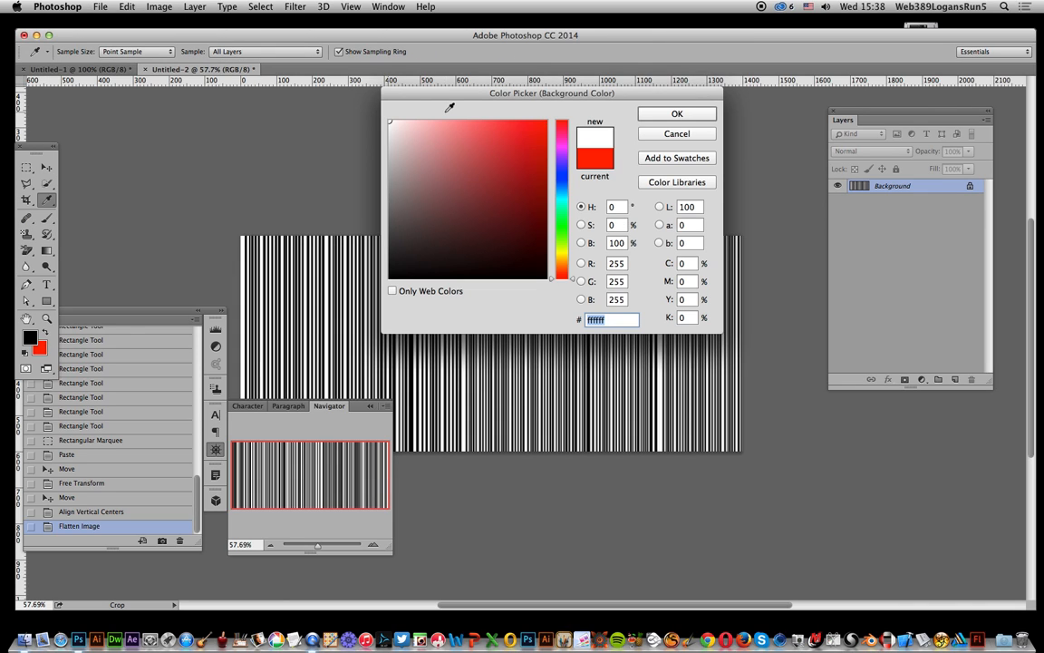
{"action": "left_click", "coordinate": [676, 113]}
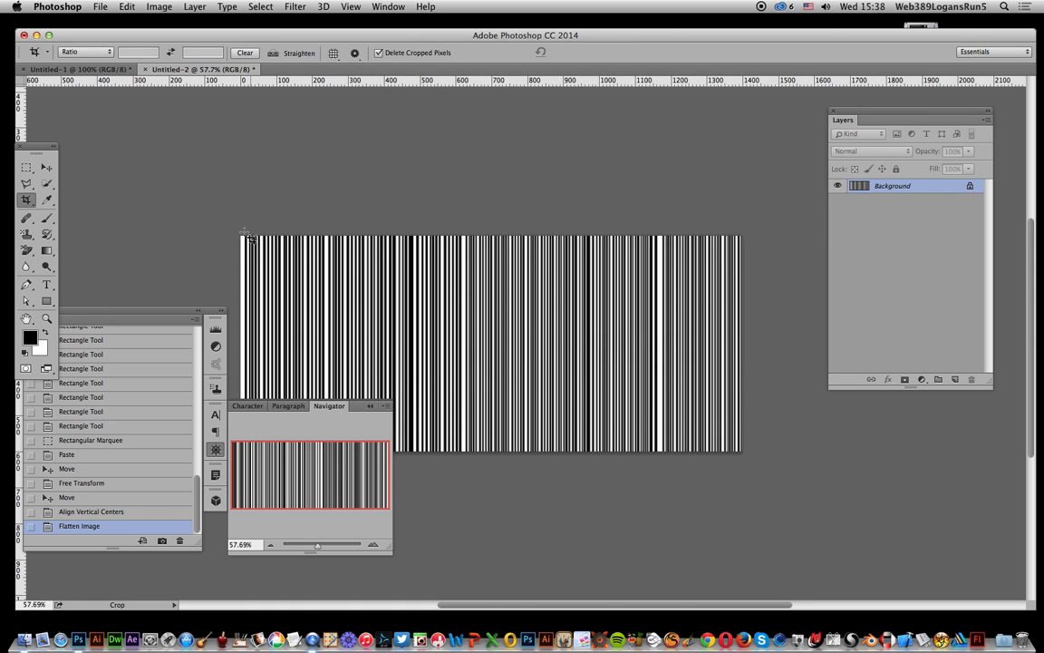
Extend the canvas with the Crop tool to about 1790 px wide, keeping the full height
{"action": "left_click_drag", "start_coordinate": [218, 213], "coordinate": [821, 525]}
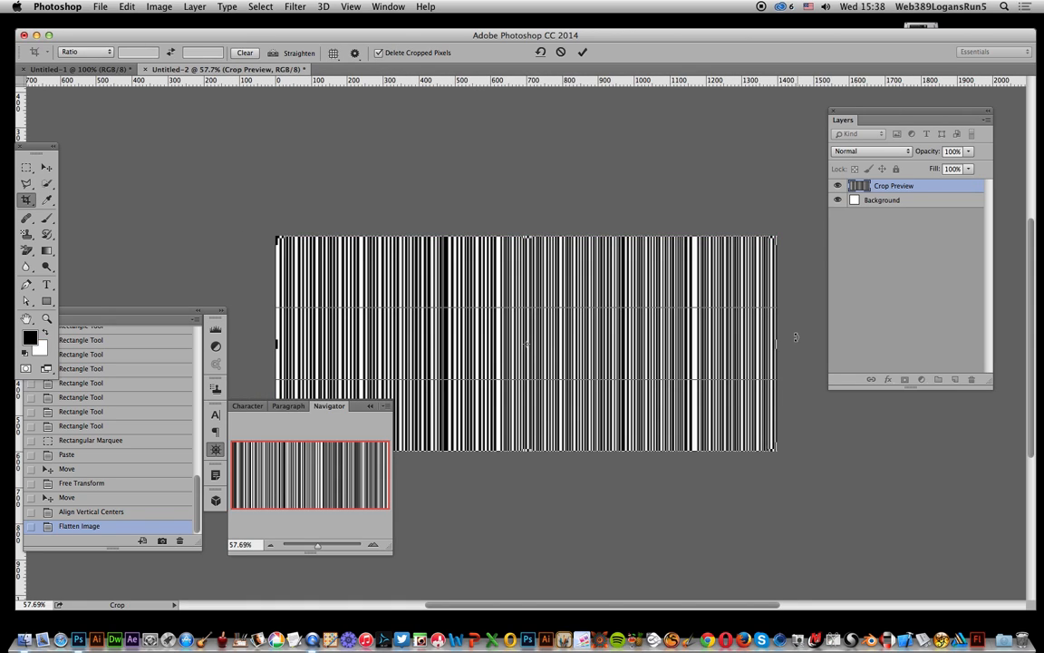
{"action": "left_click_drag", "start_coordinate": [778, 345], "coordinate": [846, 345]}
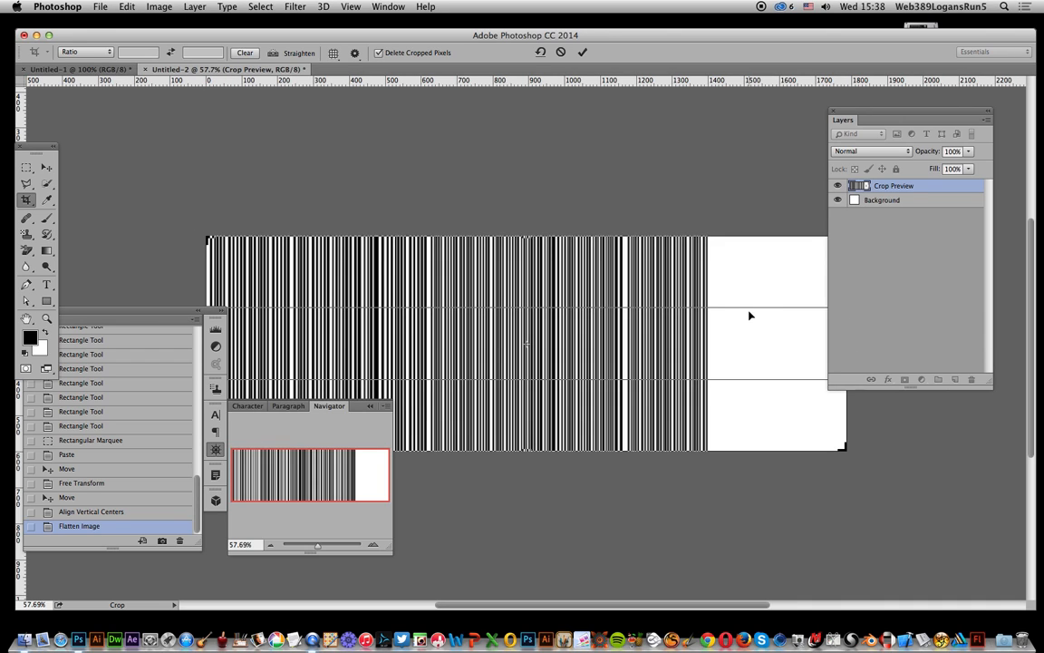
{"action": "key", "text": "Return"}
Paste the copied stripe block, move it to start at about 1000 px so it covers the new white area, and flatten the image
{"action": "left_click", "coordinate": [128, 7]}
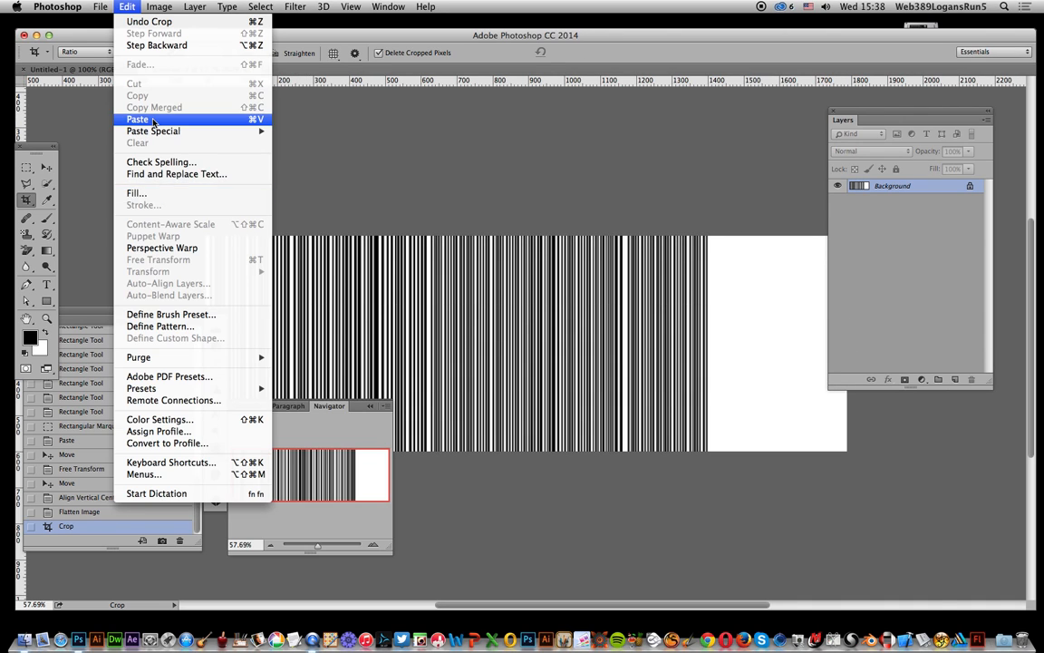
{"action": "left_click", "coordinate": [139, 110]}
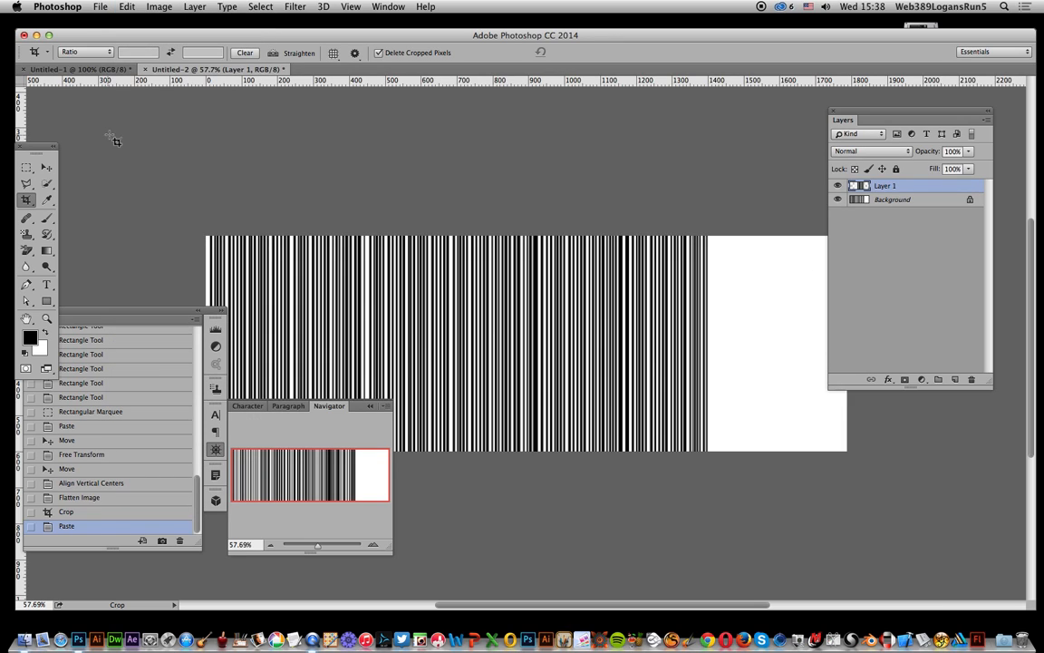
{"action": "left_click", "coordinate": [46, 165]}
{"action": "left_click_drag", "start_coordinate": [563, 306], "coordinate": [762, 302]}
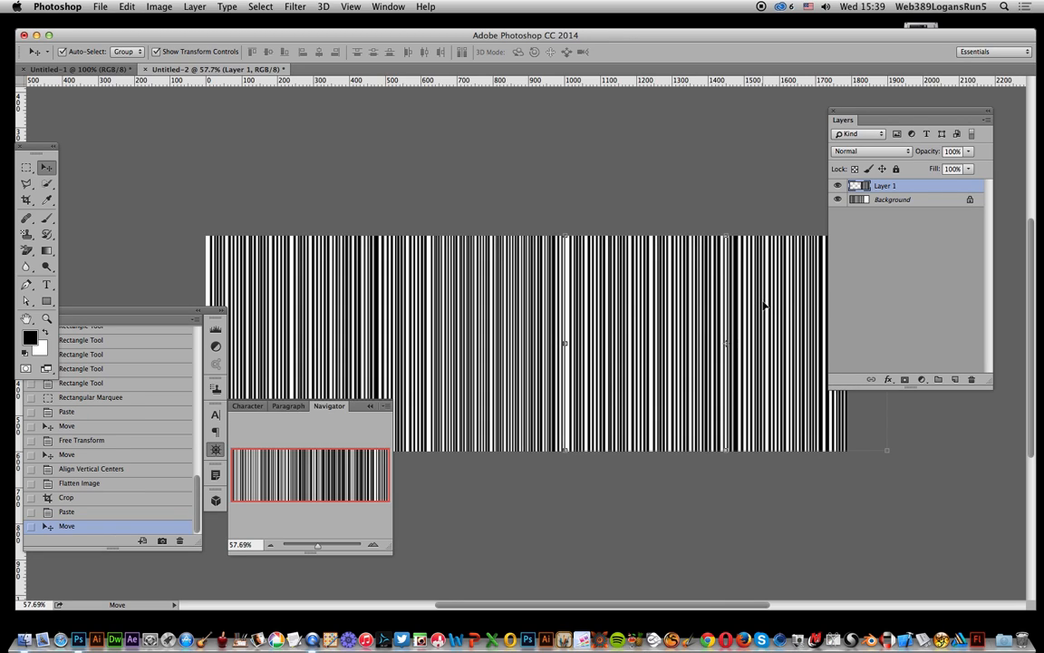
{"action": "left_click", "coordinate": [198, 7]}
{"action": "left_click", "coordinate": [272, 448]}
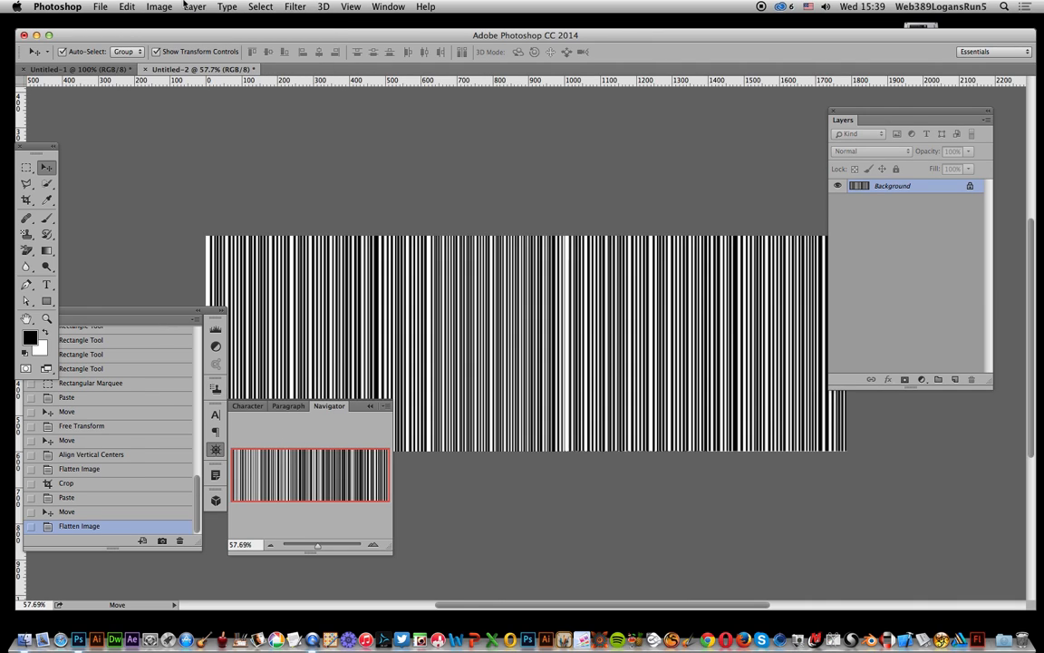
Select the entire canvas and define it as a brush preset with the default name
{"action": "left_click", "coordinate": [266, 11]}
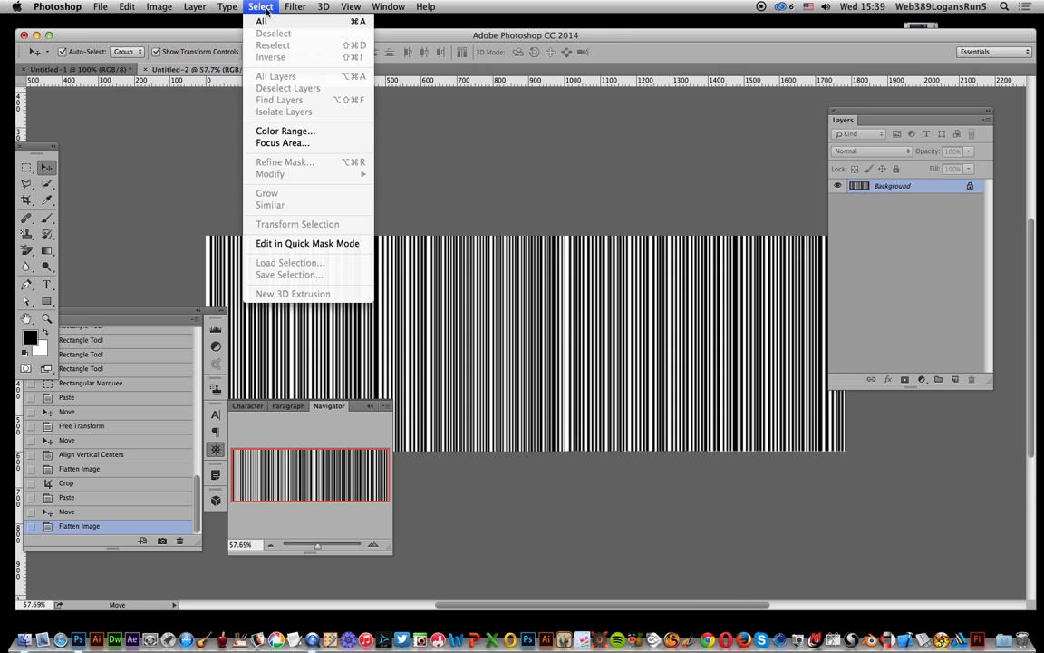
{"action": "left_click", "coordinate": [240, 21]}
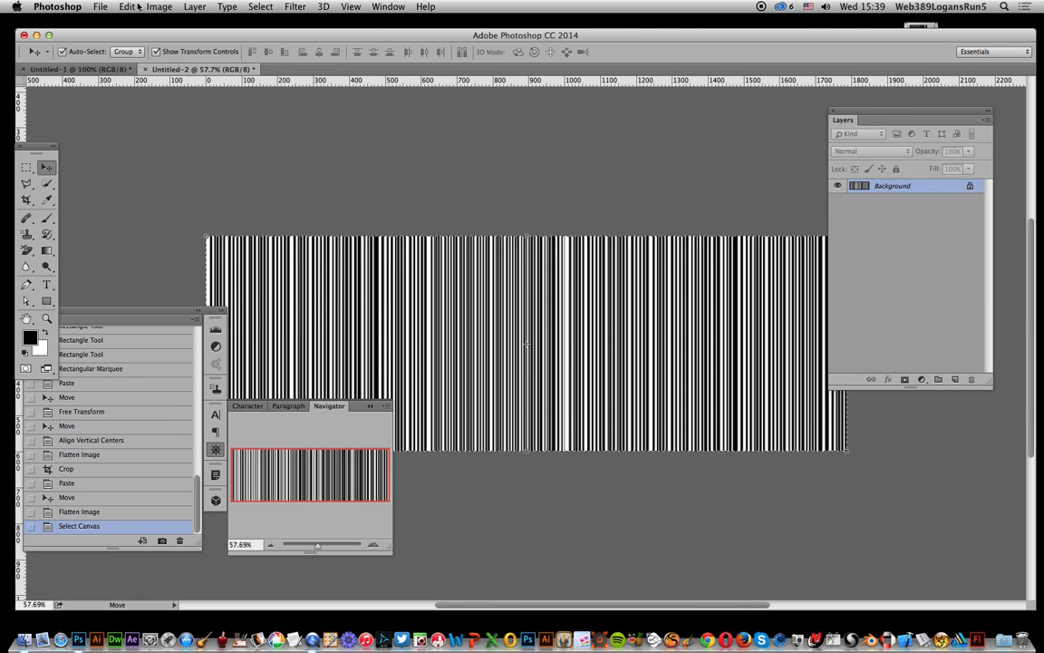
{"action": "left_click", "coordinate": [127, 6]}
{"action": "left_click", "coordinate": [171, 313]}
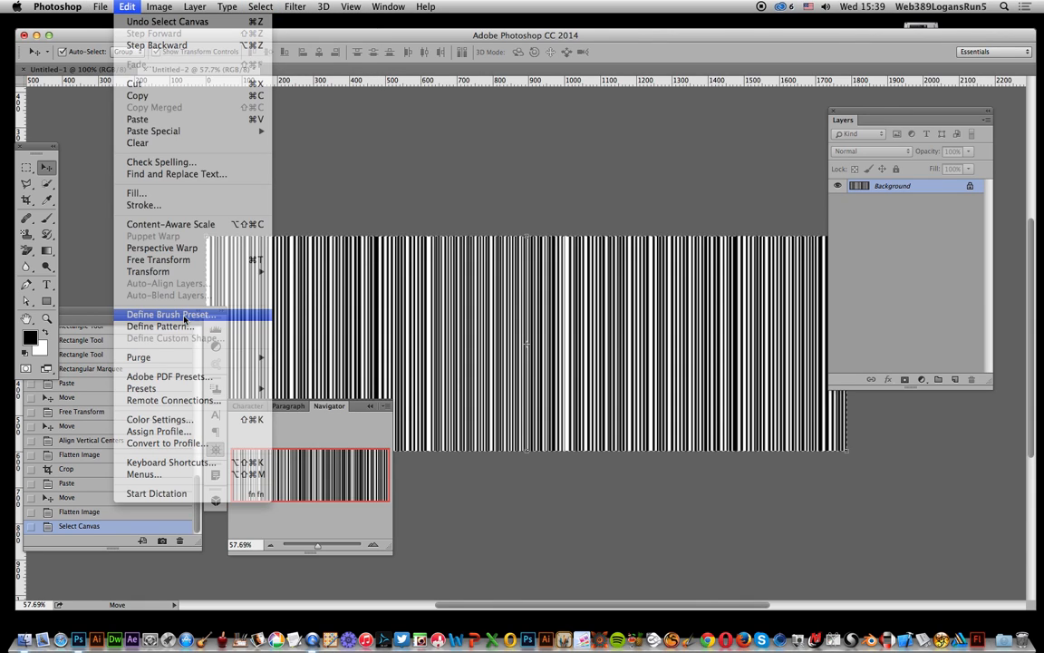
{"action": "left_click", "coordinate": [472, 305]}
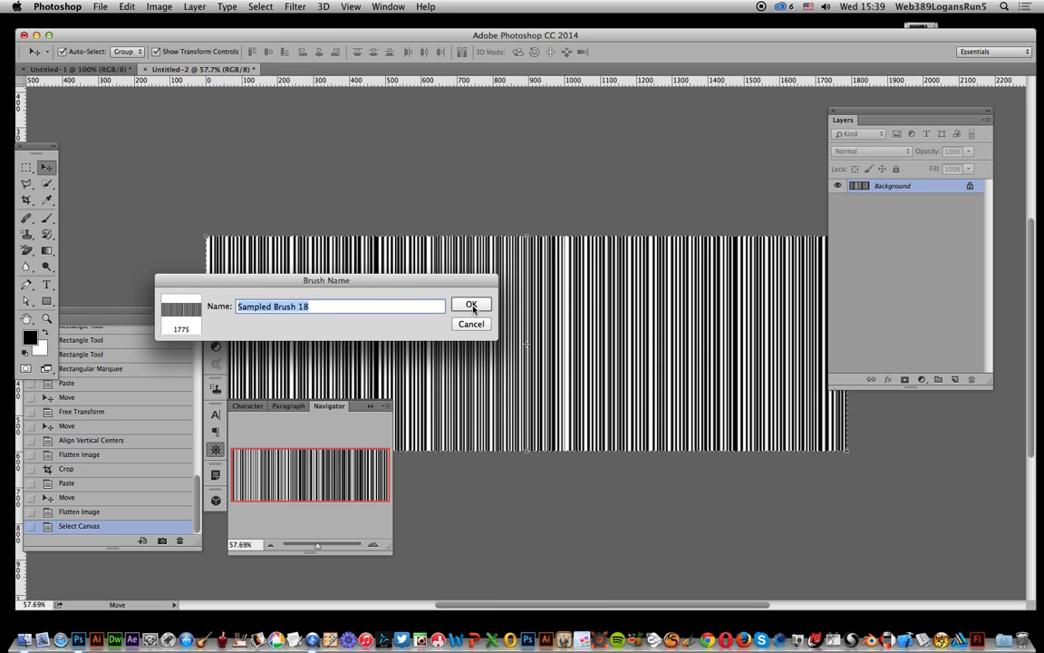
{"action": "left_click", "coordinate": [472, 304]}
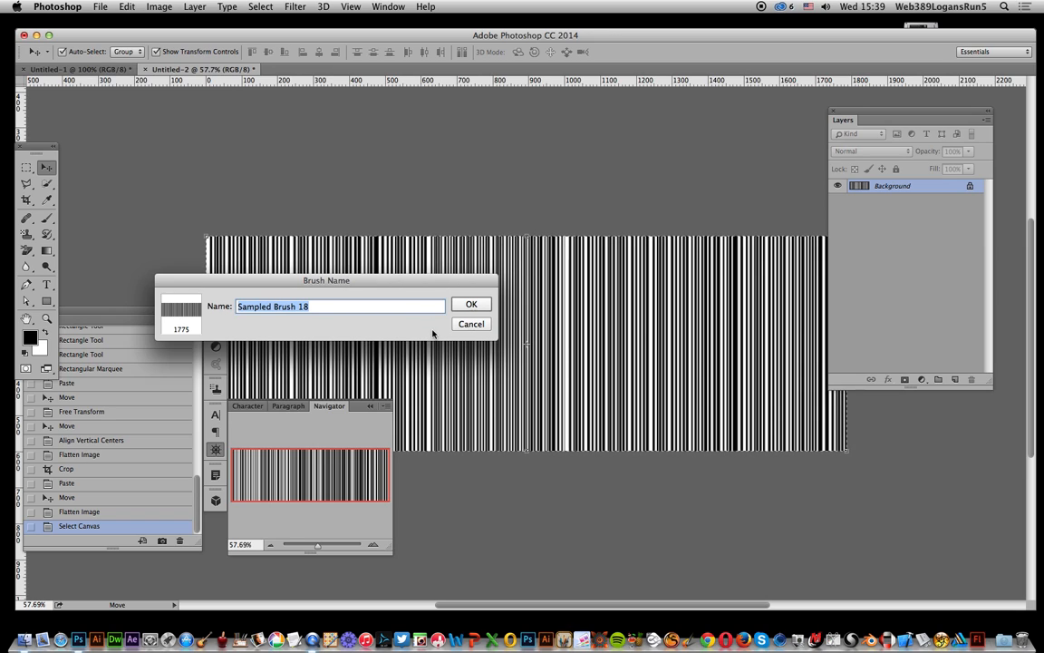
{"action": "left_click", "coordinate": [472, 304]}
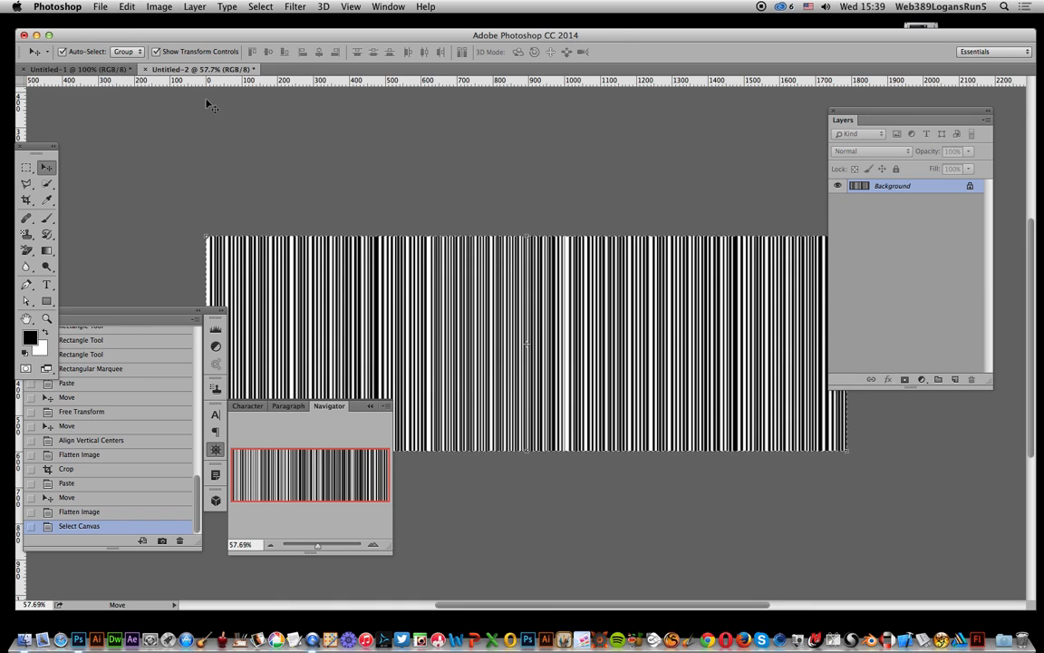
Create a new 900 × 600 px RGB document at 72 pixels/inch with a white background and activate the Brush tool
{"action": "left_click", "coordinate": [99, 7]}
{"action": "left_click", "coordinate": [113, 22]}
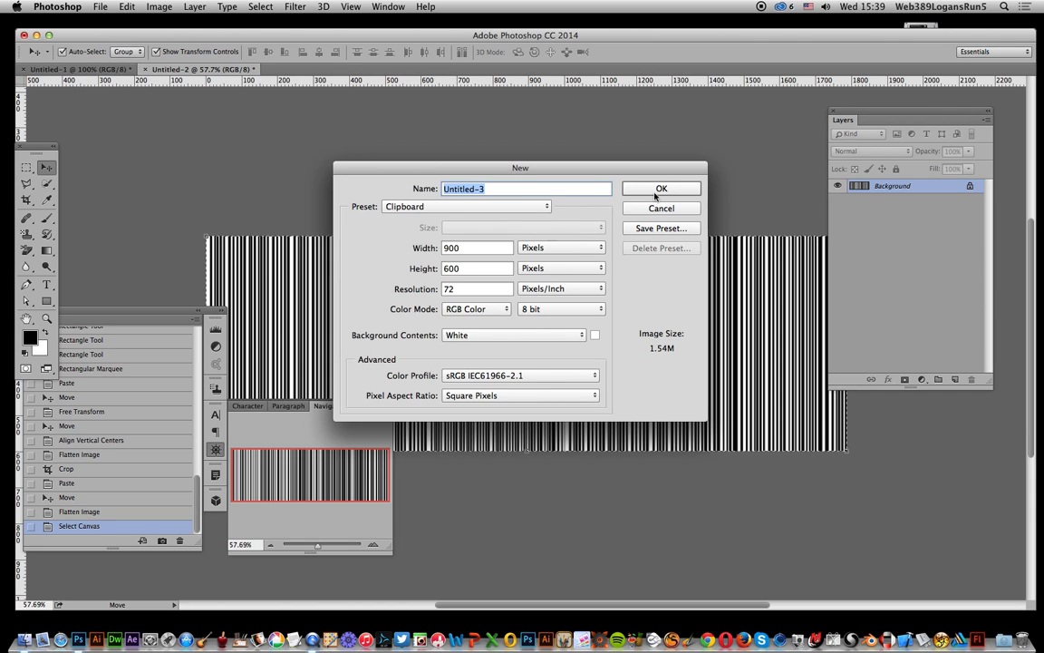
{"action": "key", "text": "Return"}
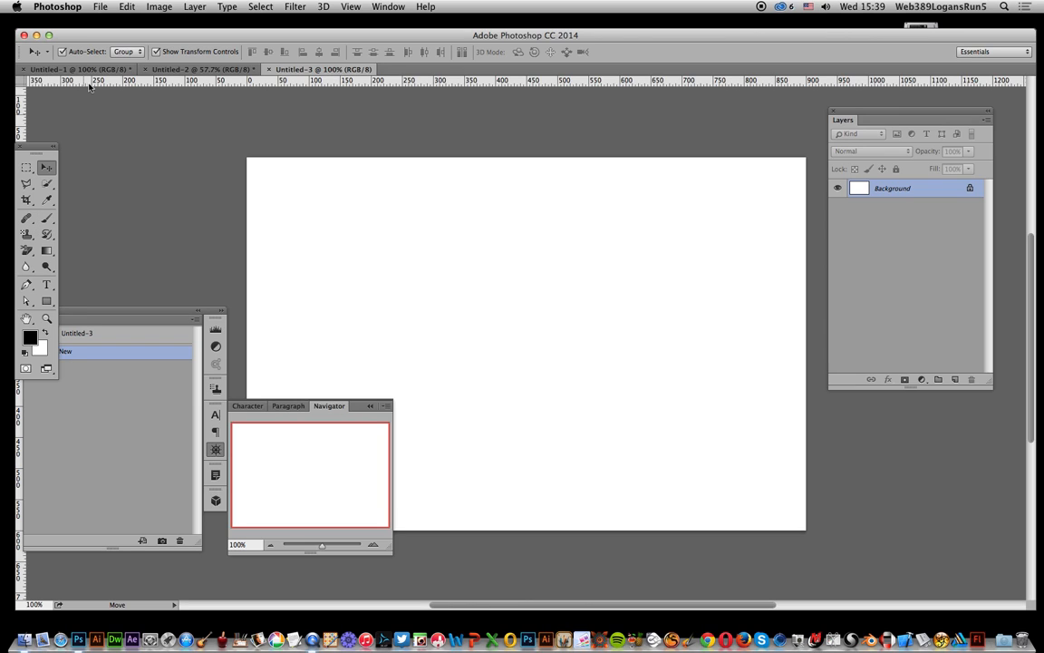
{"action": "left_click", "coordinate": [47, 221]}
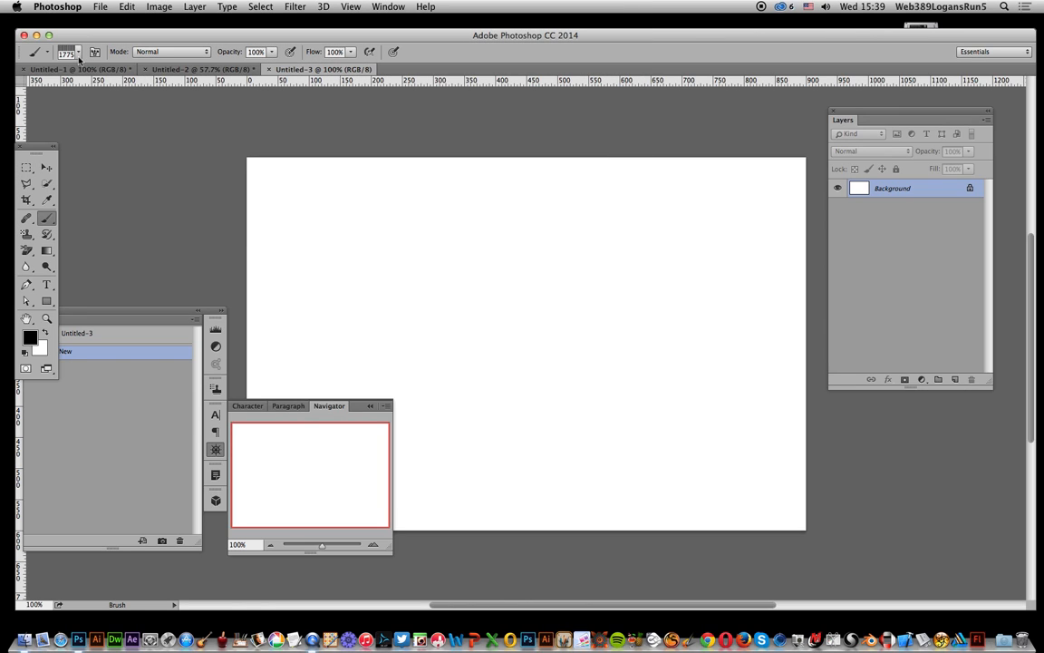
Try one stamp of the 1775 px barcode brush on the blank canvas, and revert the document to its new state
{"action": "left_click", "coordinate": [72, 51]}
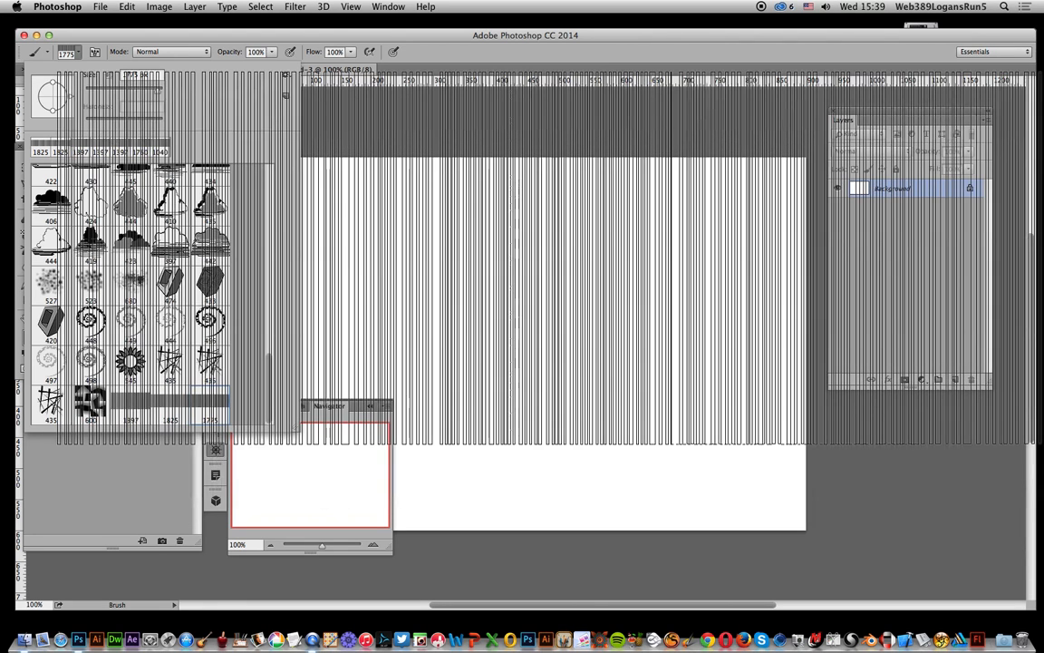
{"action": "left_click", "coordinate": [546, 270]}
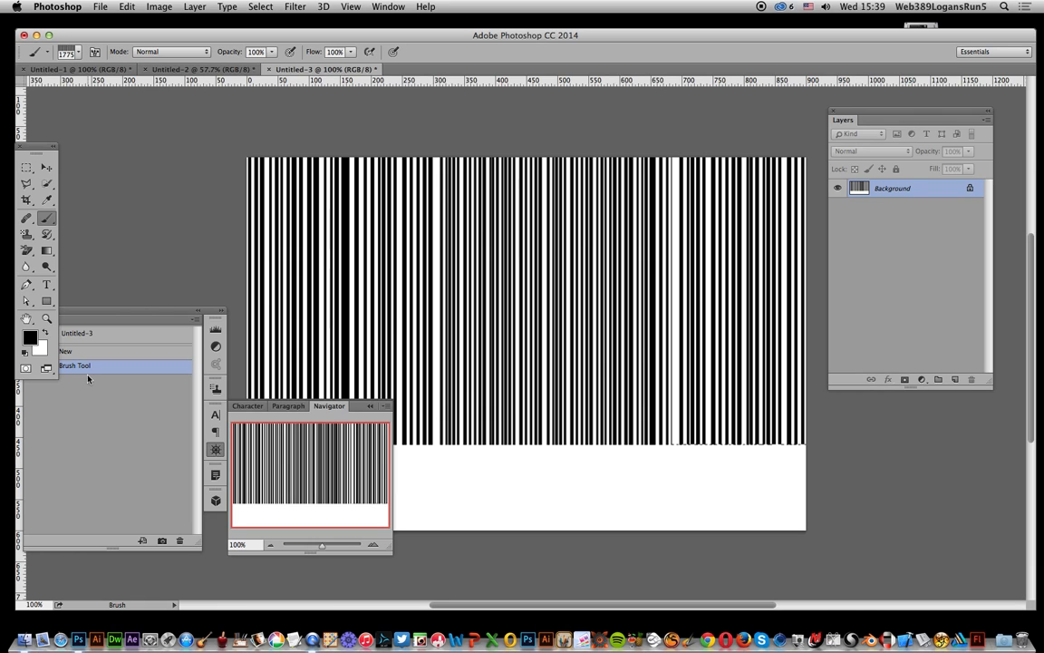
{"action": "left_click", "coordinate": [73, 352]}
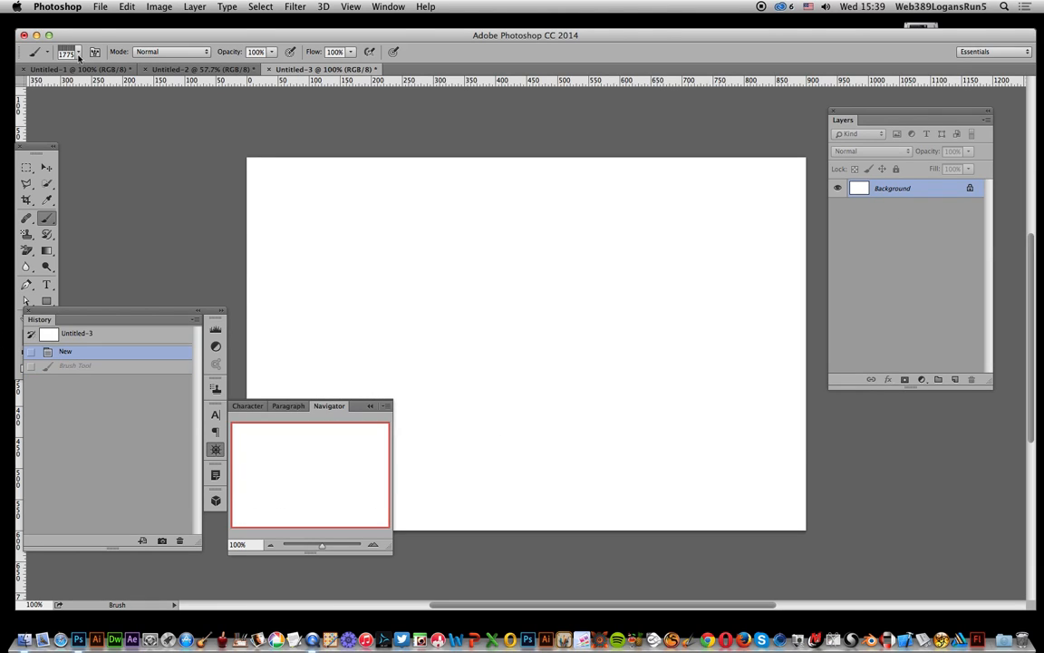
Open the brush preset picker
{"action": "left_click", "coordinate": [79, 54]}
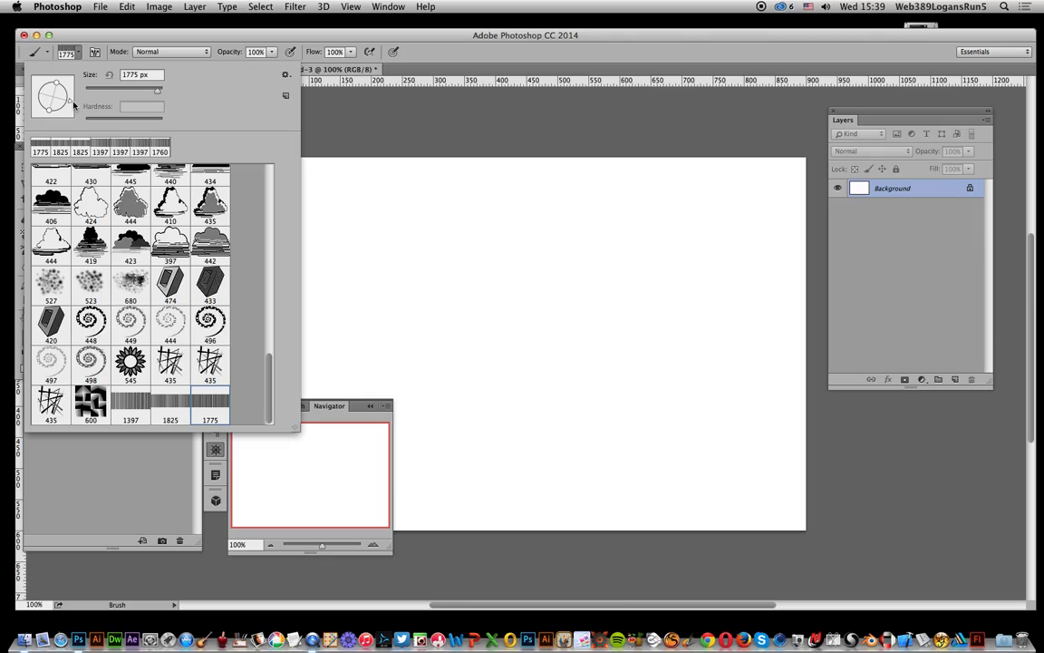